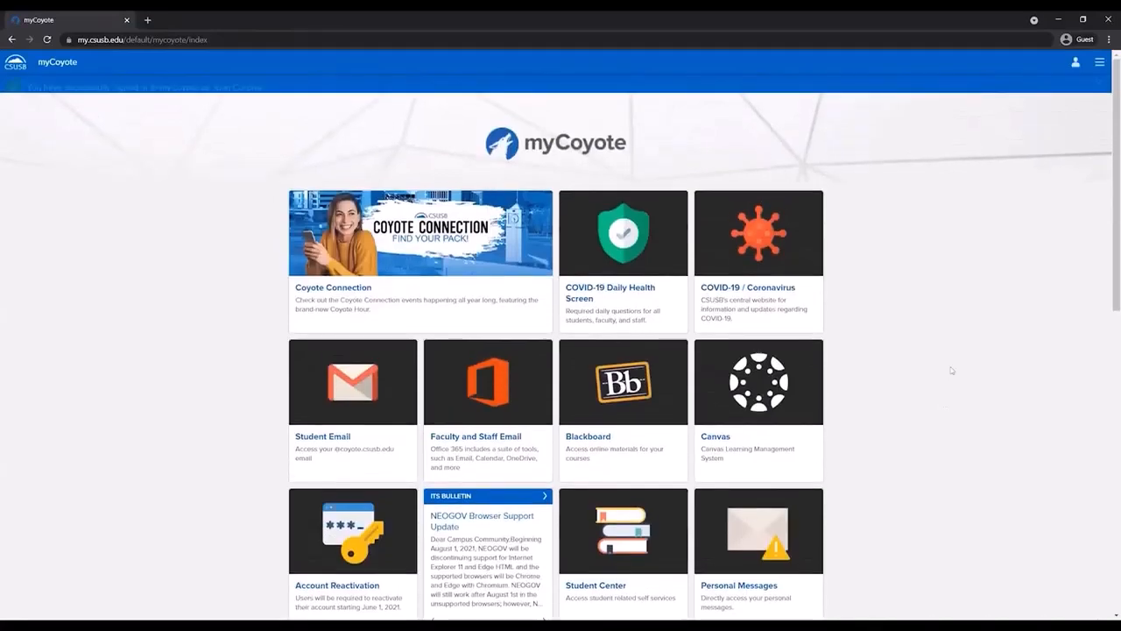
Open myCoyote's Collaborate tools and launch Microsoft Teams in a new browser tab
left_click_drag(1107, 184, 1107, 355)
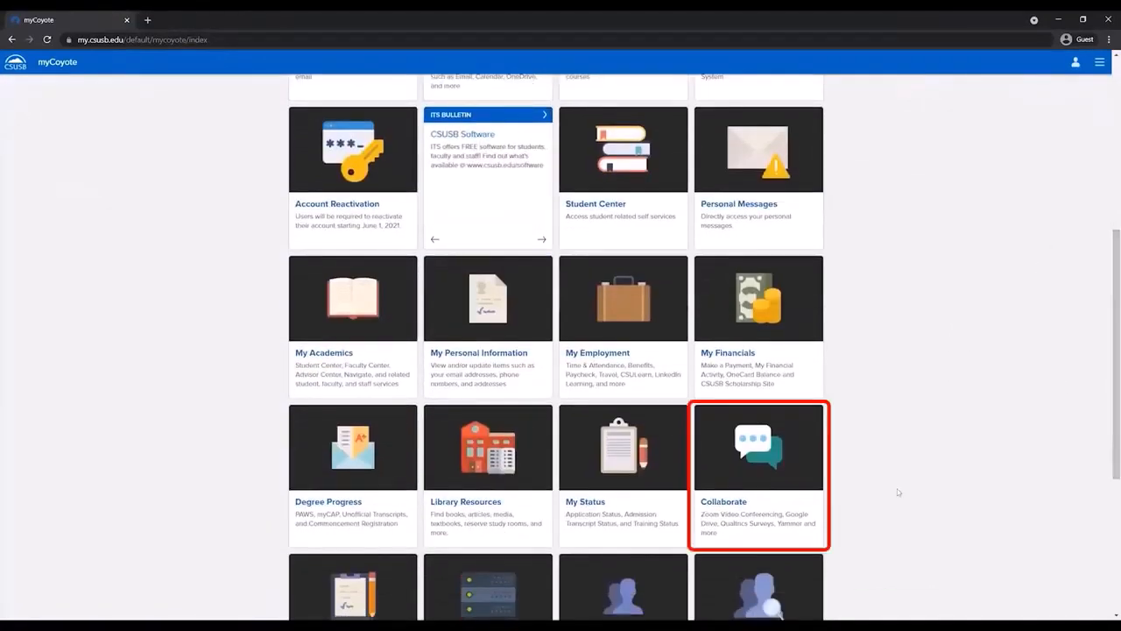
left_click(783, 511)
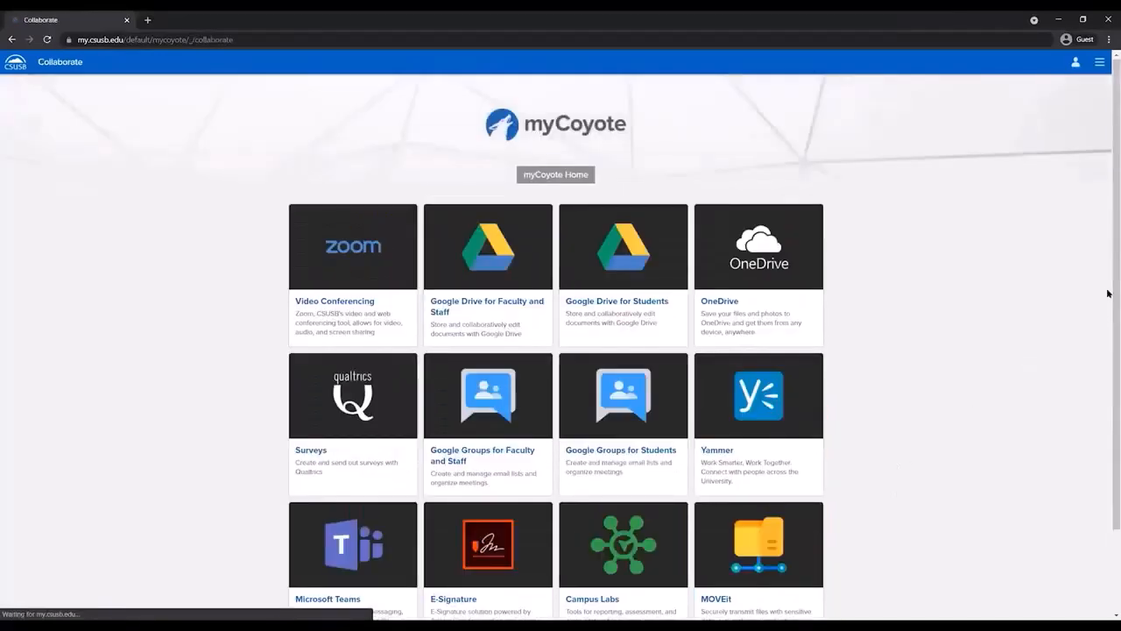
scroll(1045, 431, "down", 1)
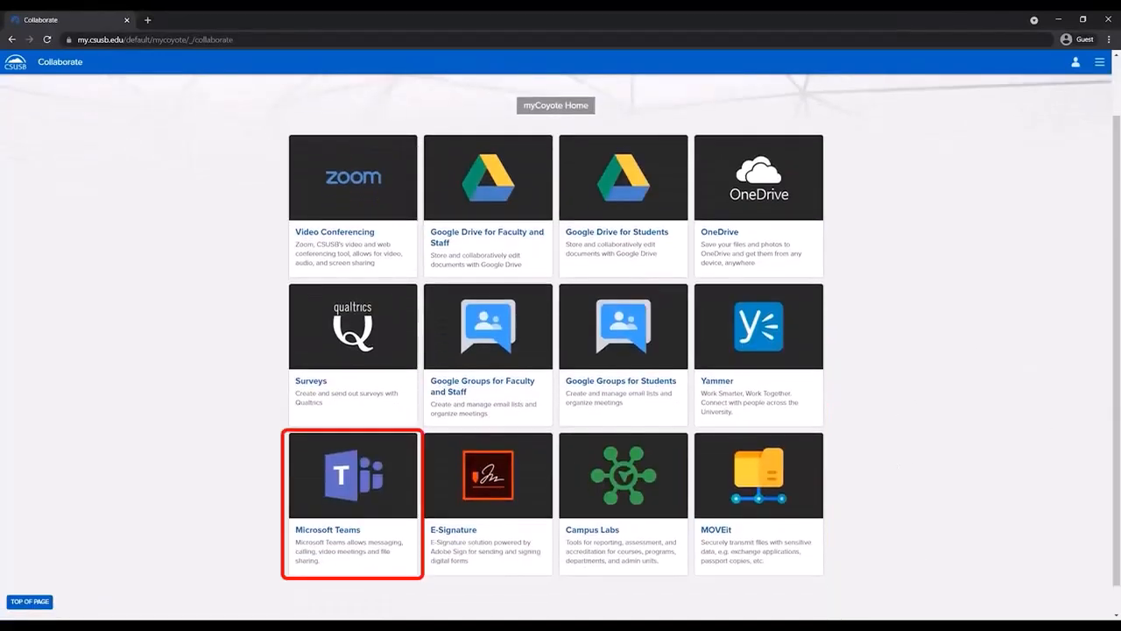
left_click(378, 551)
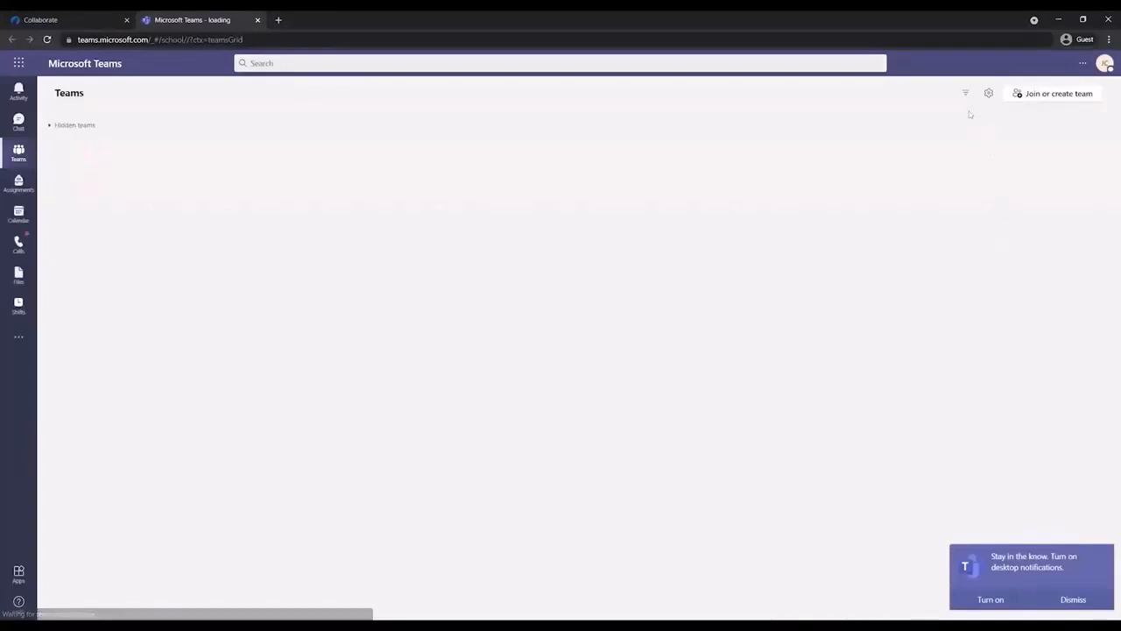
Choose Download the desktop app from the Teams '...' menu
left_click(1081, 65)
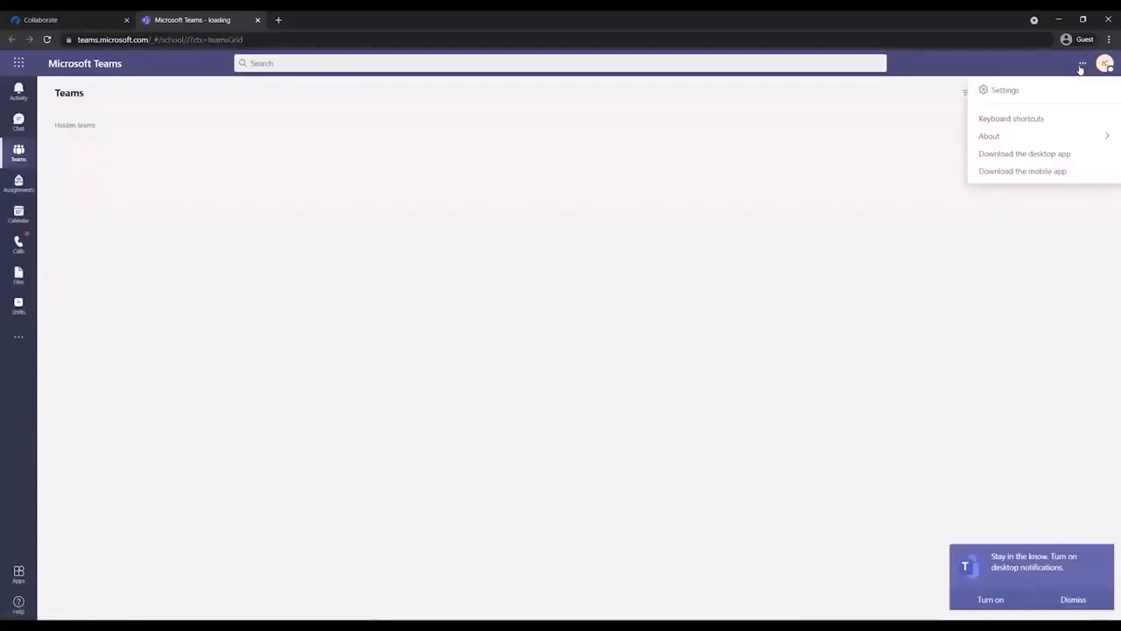
left_click(1085, 158)
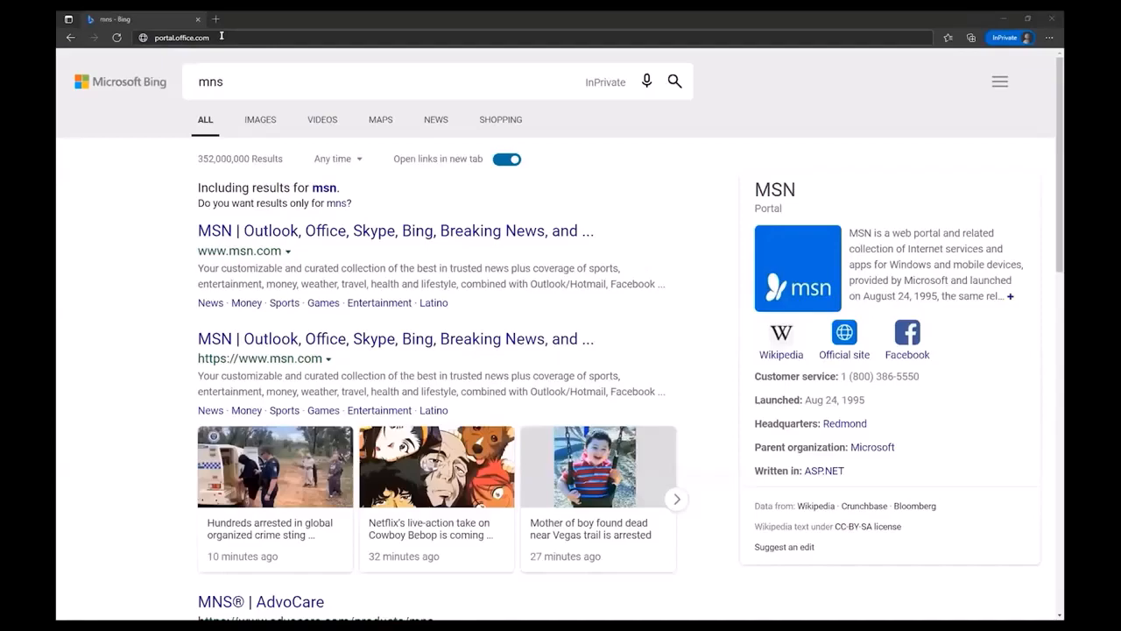
Go to portal.office.com and submit the campus e-mail address
key("Return")
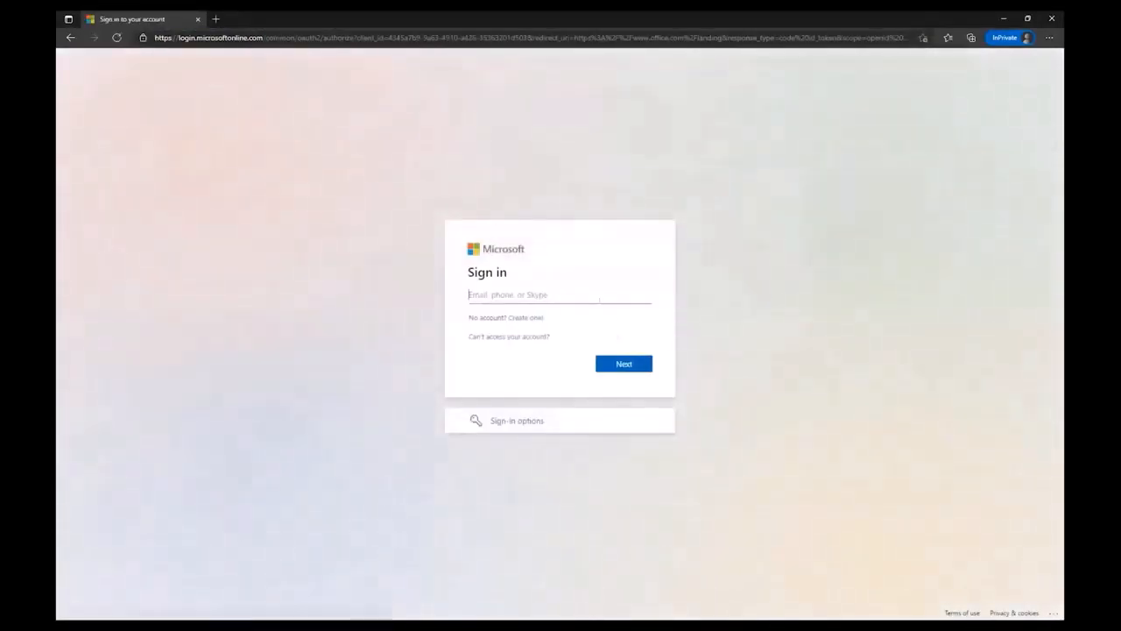
key("Return")
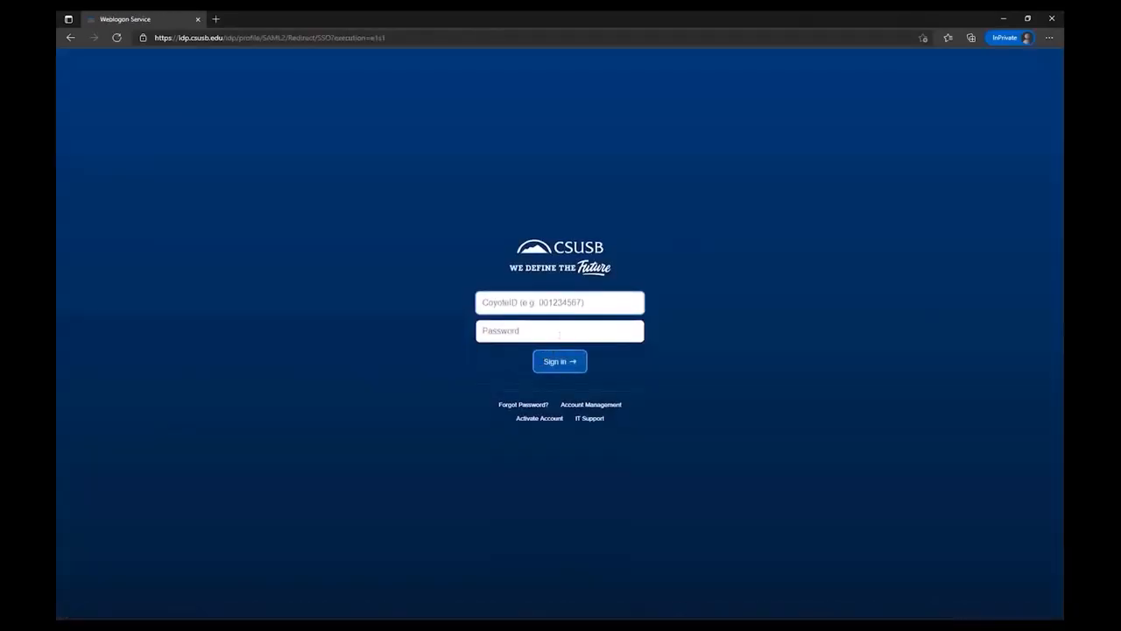
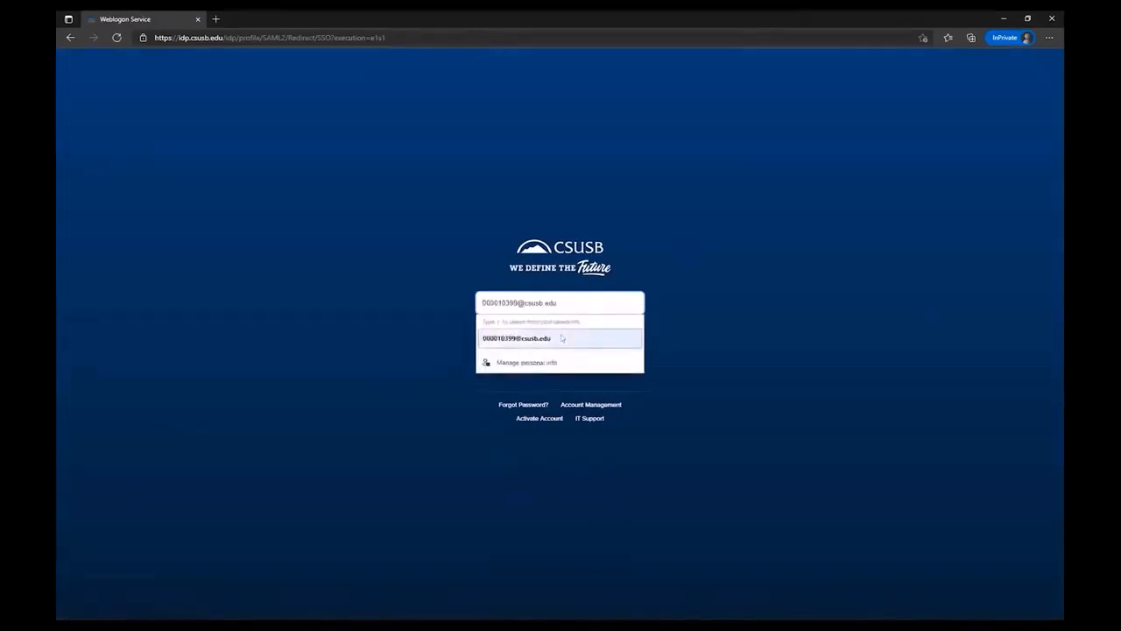
Sign in at the CSUSB login with the CoyoteID number and account password
left_click(563, 338)
key("BackSpace")
key("BackSpace")
key("BackSpace")
key("BackSpace")
key("BackSpace")
key("BackSpace")
key("BackSpace")
key("BackSpace")
key("BackSpace")
key("BackSpace")
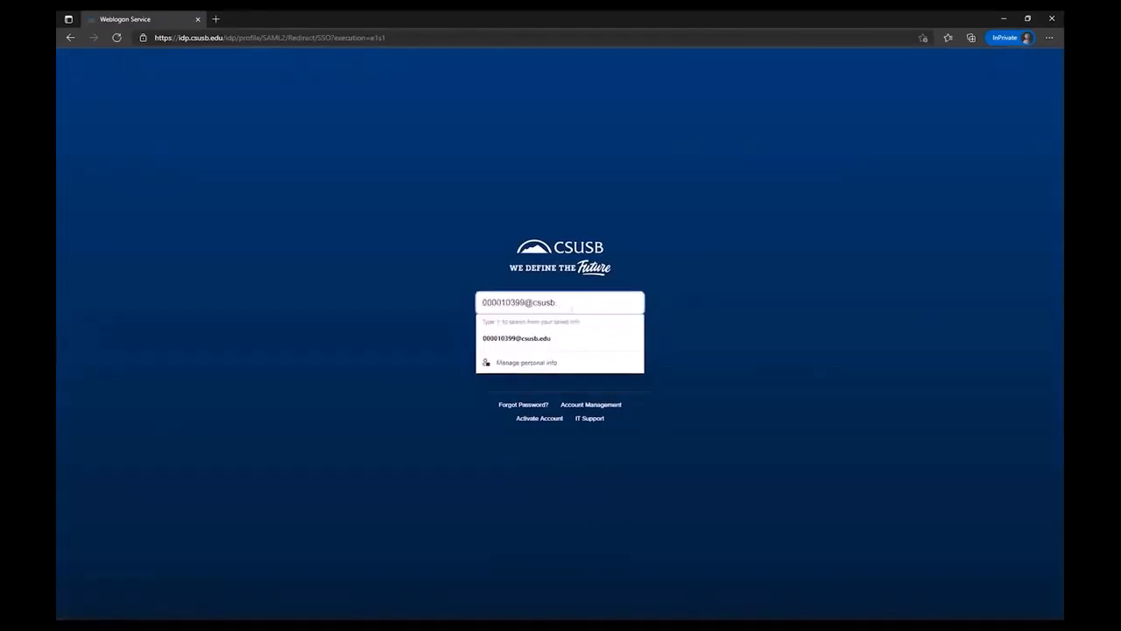
key("Tab")
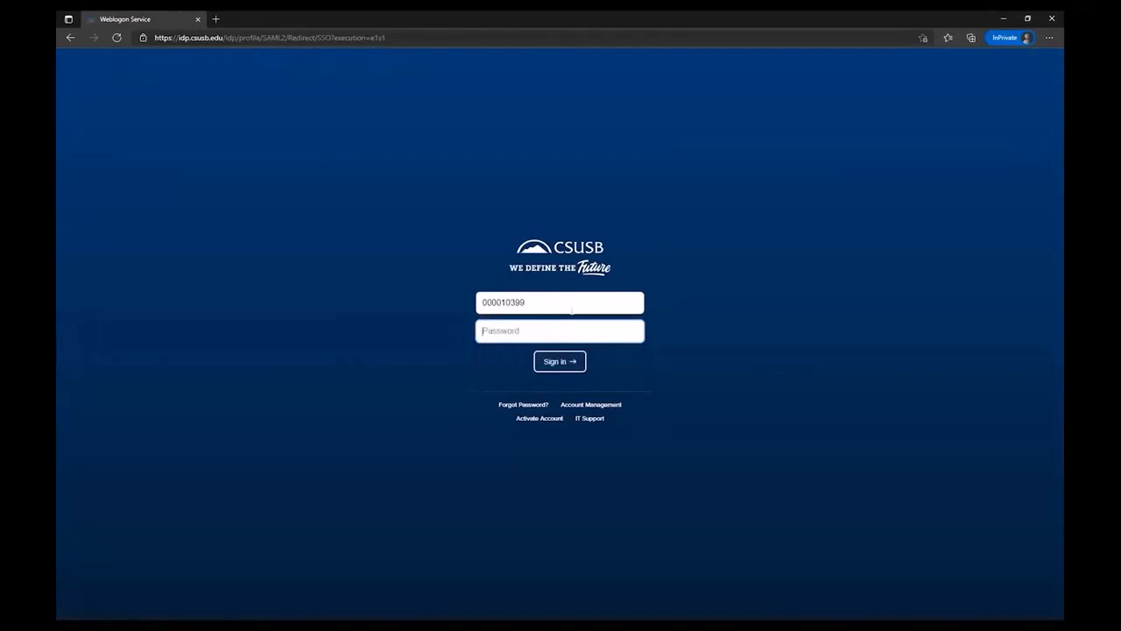
type("************")
key("Return")
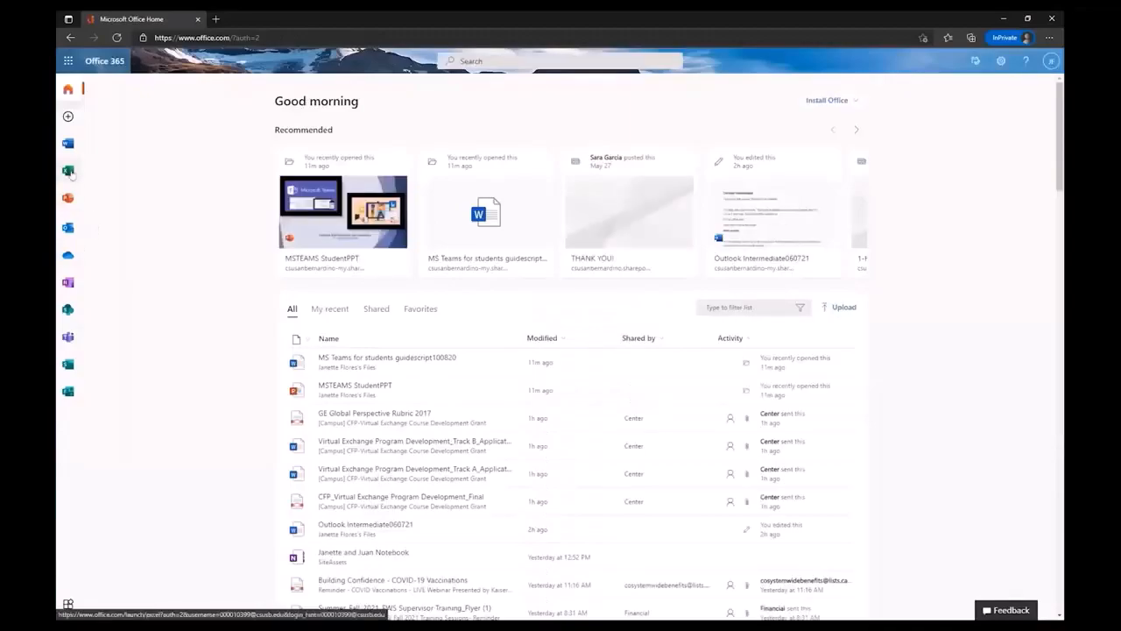
Open Teams from the Office rail and choose Create team on the join-or-create page
left_click(69, 338)
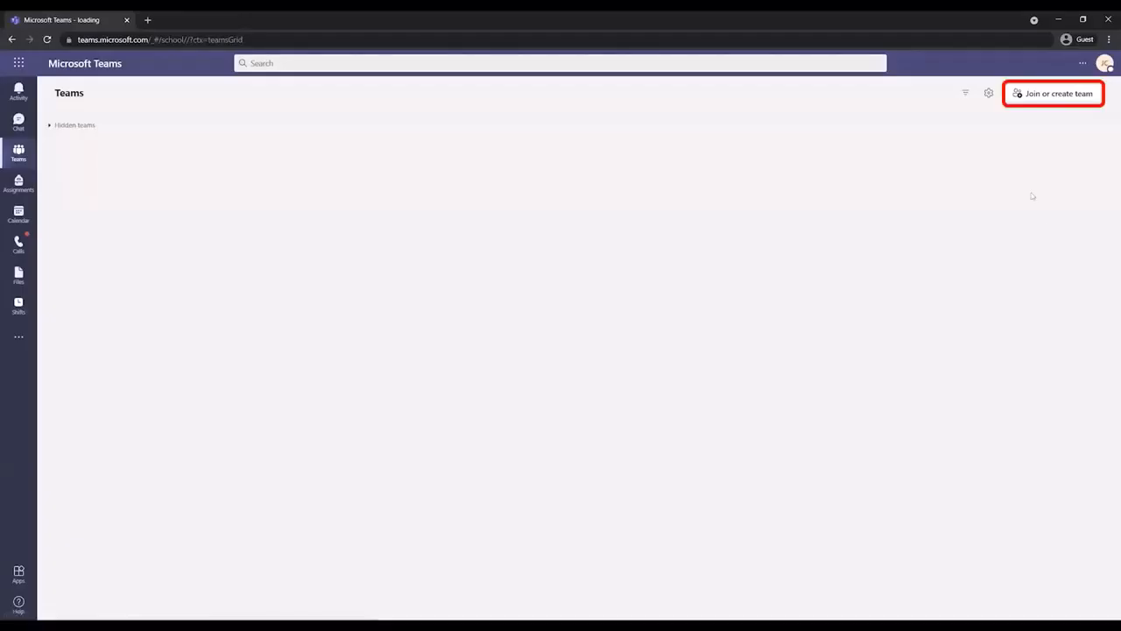
left_click(1056, 95)
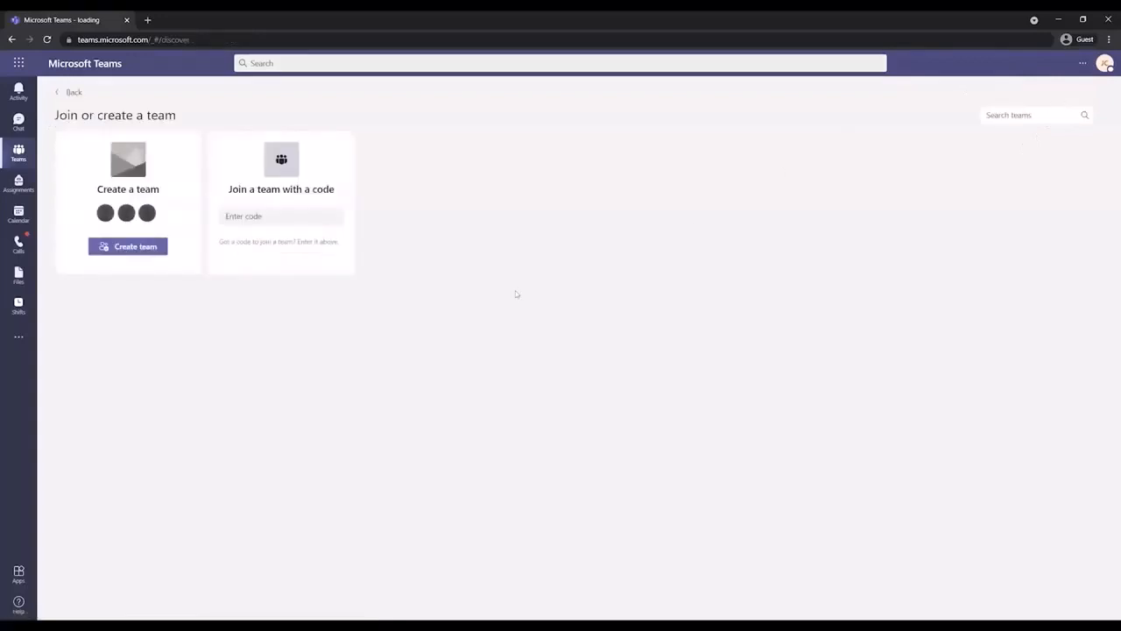
left_click(135, 247)
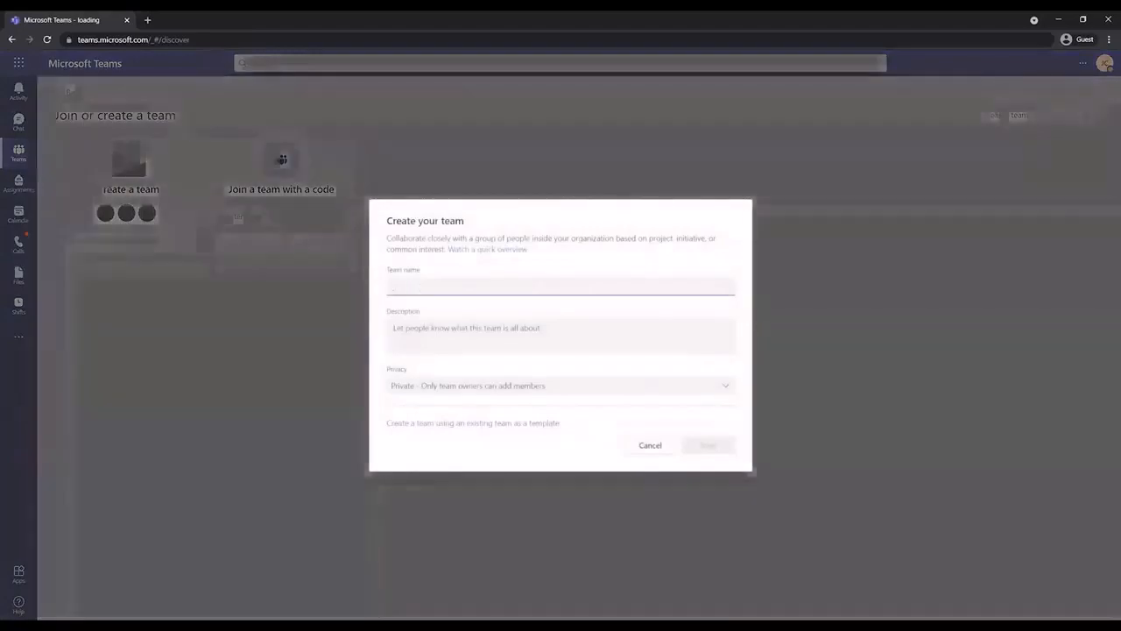
Name the new team 'Student Team', keep privacy as Private, and continue
type("Student T")
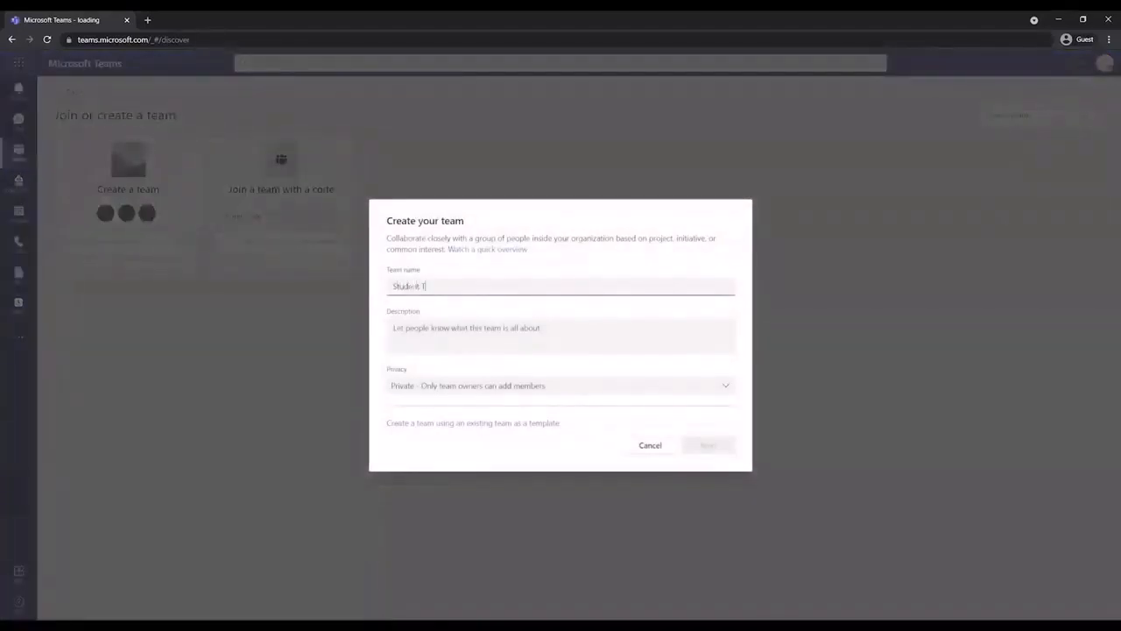
type("eam")
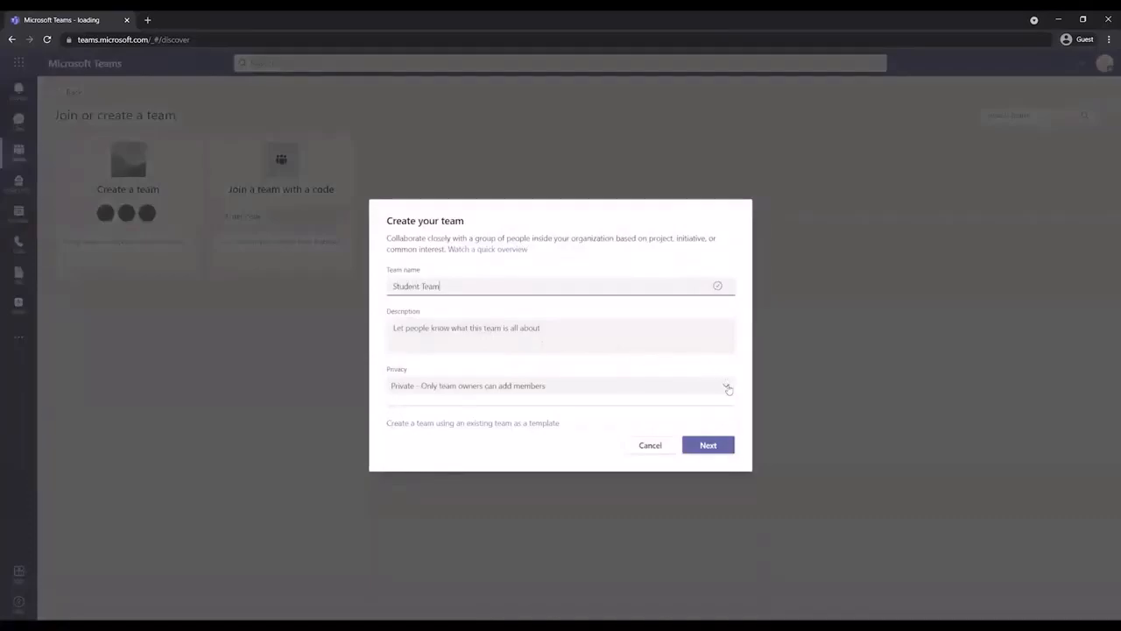
left_click(727, 387)
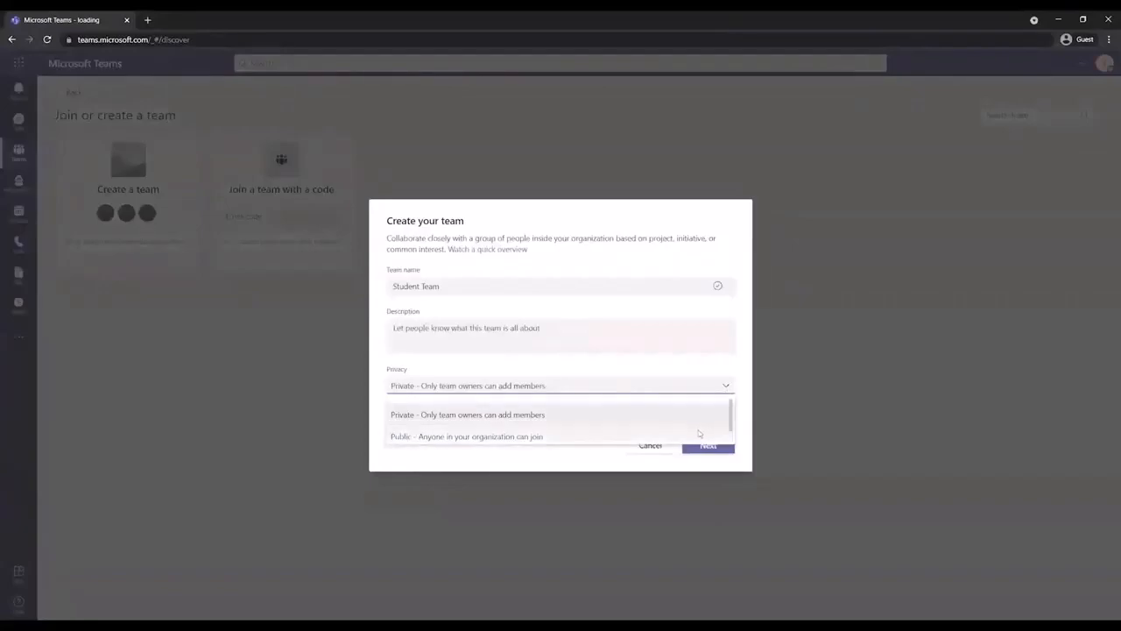
left_click(707, 412)
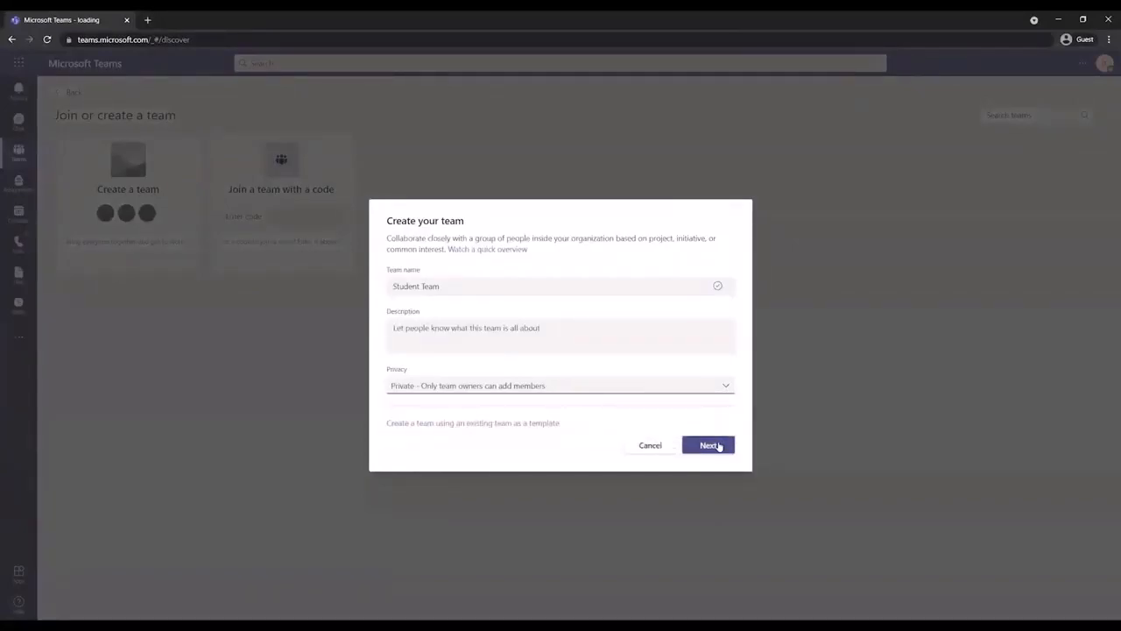
left_click(718, 445)
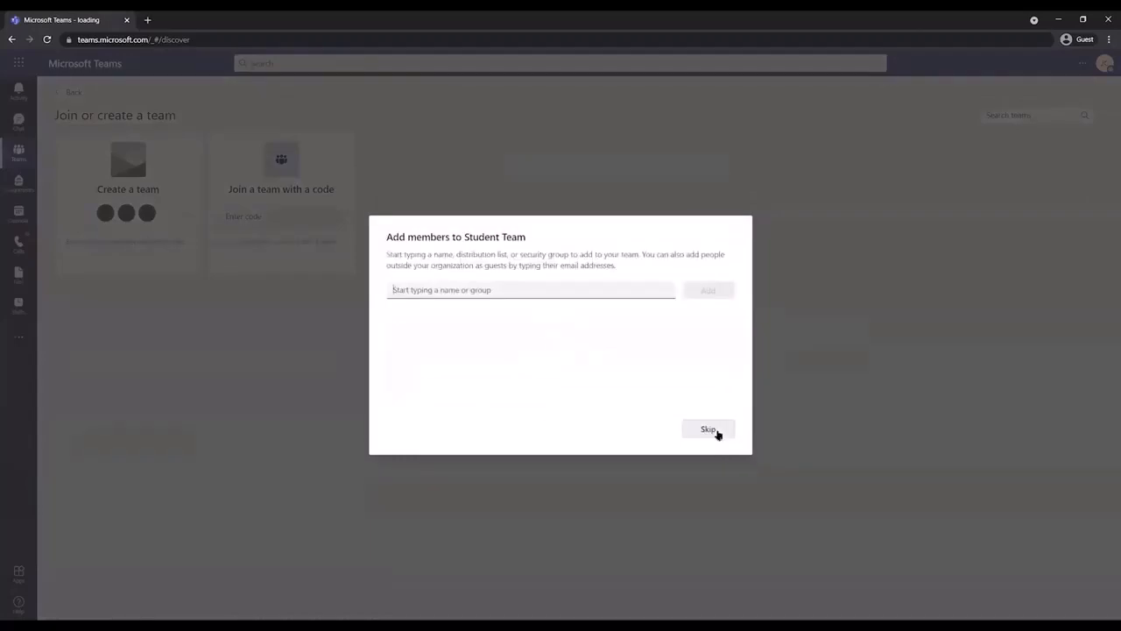
Add a person from the name suggestions with the Member role, then close the dialog
type("Jan")
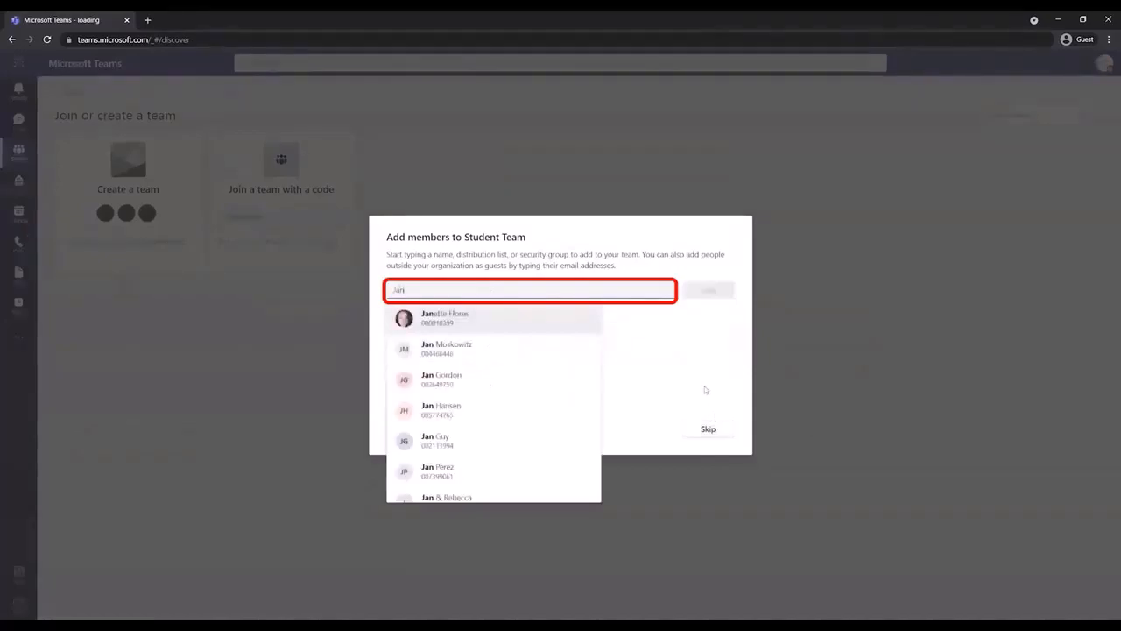
left_click(576, 327)
left_click(716, 295)
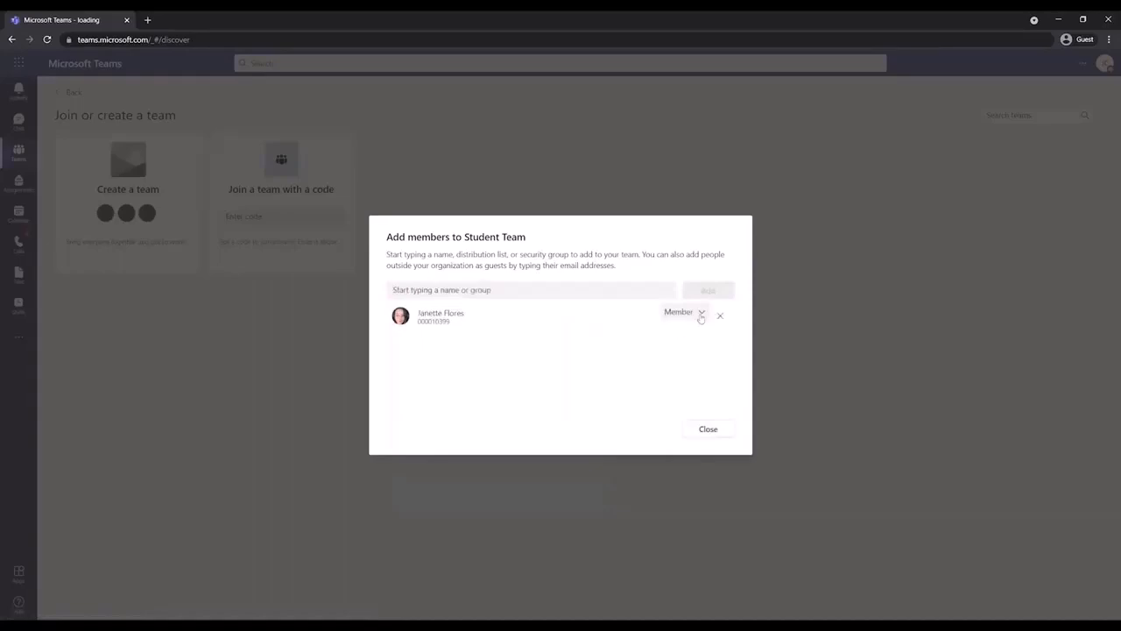
left_click(701, 313)
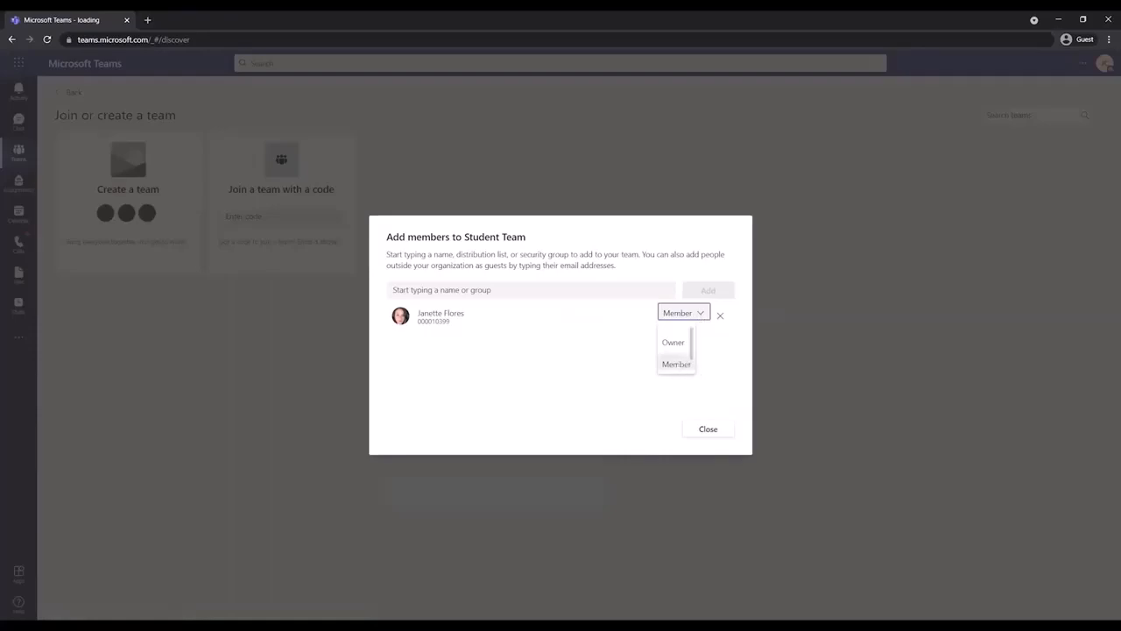
left_click(679, 363)
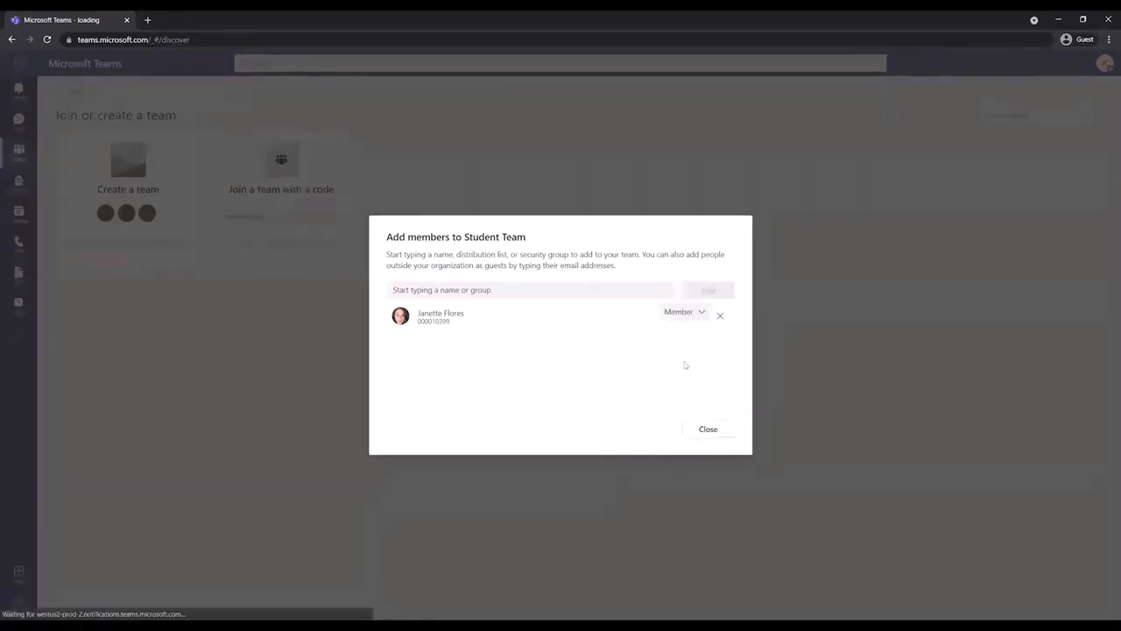
left_click(707, 426)
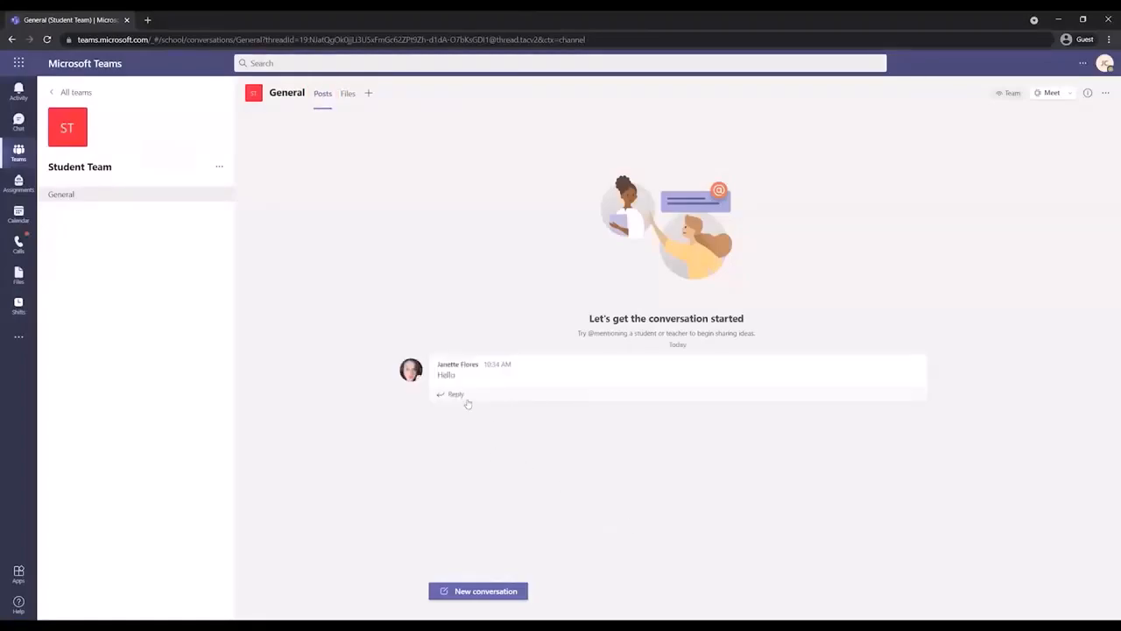
Reply 'Hi, how are you?' to the Hello post
left_click(465, 399)
type("H")
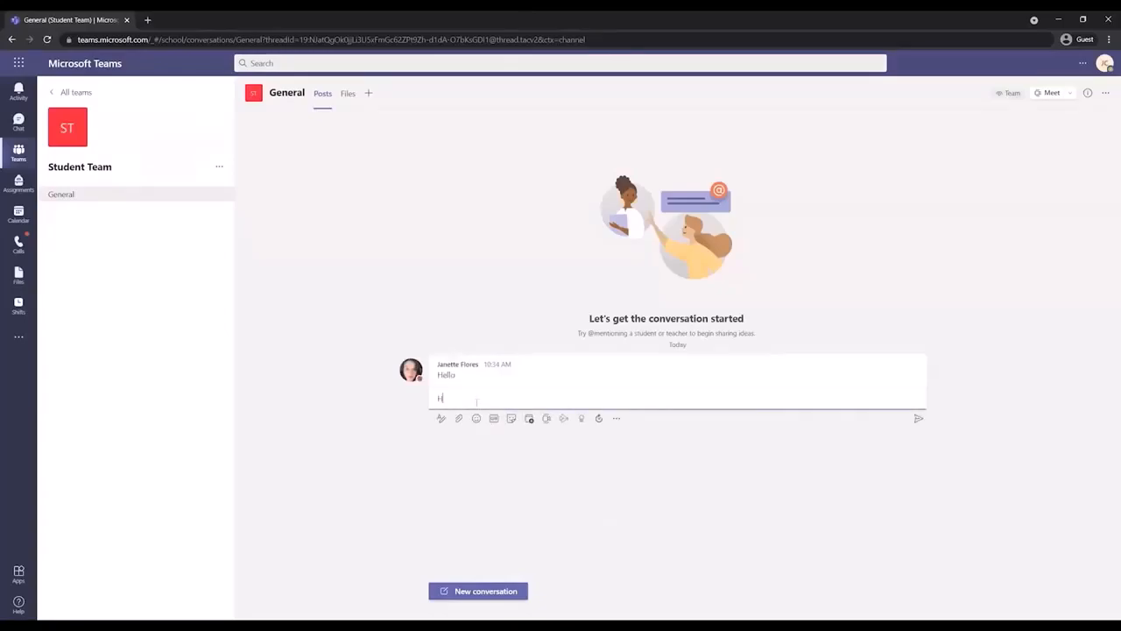
type("i, how are you?")
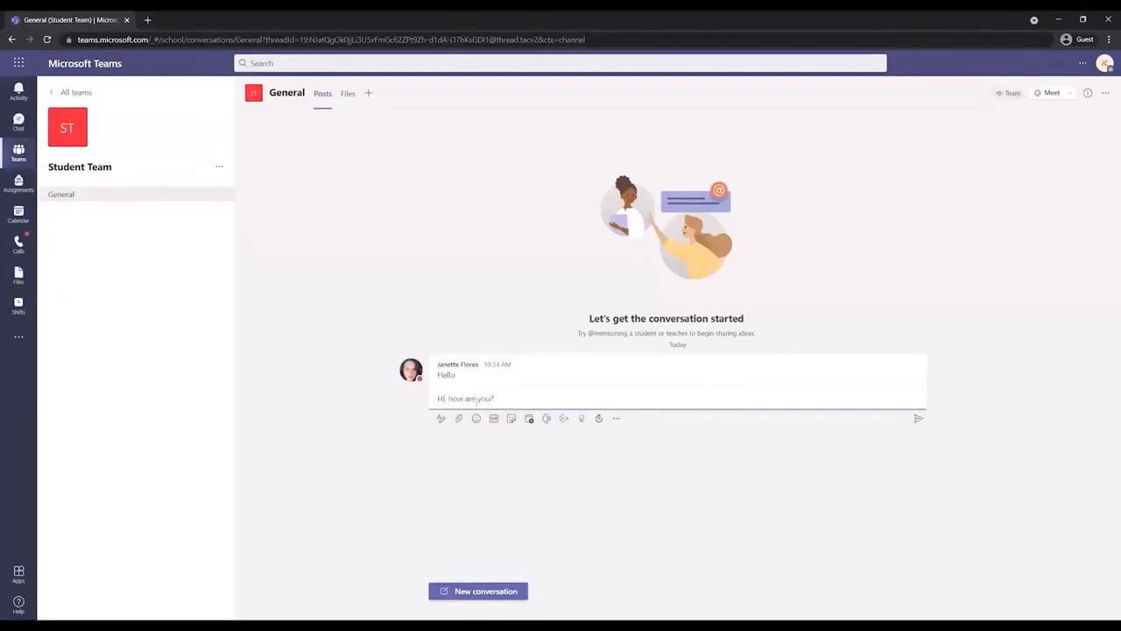
key("Return")
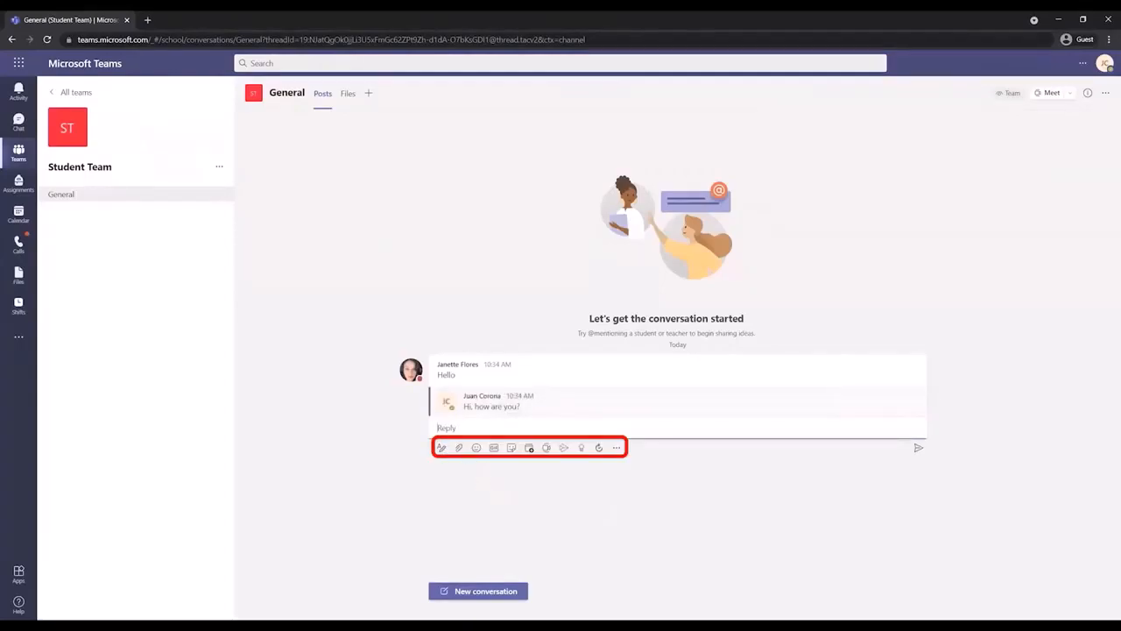
Start another reply 'Hi' in the Hello thread and discard the draft
left_click(441, 447)
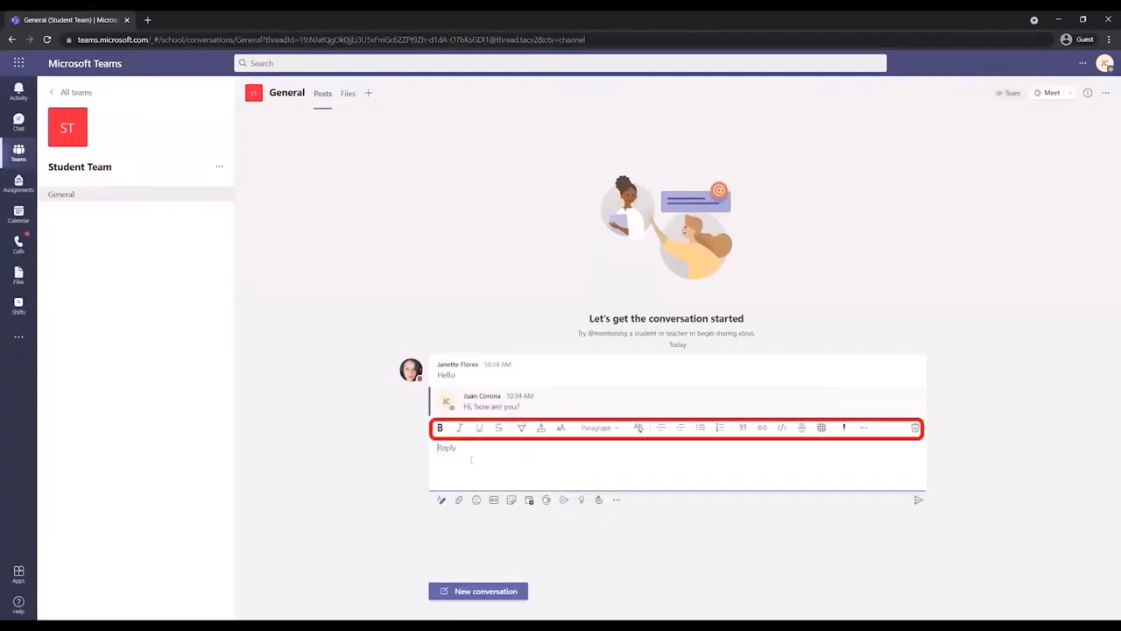
left_click(443, 447)
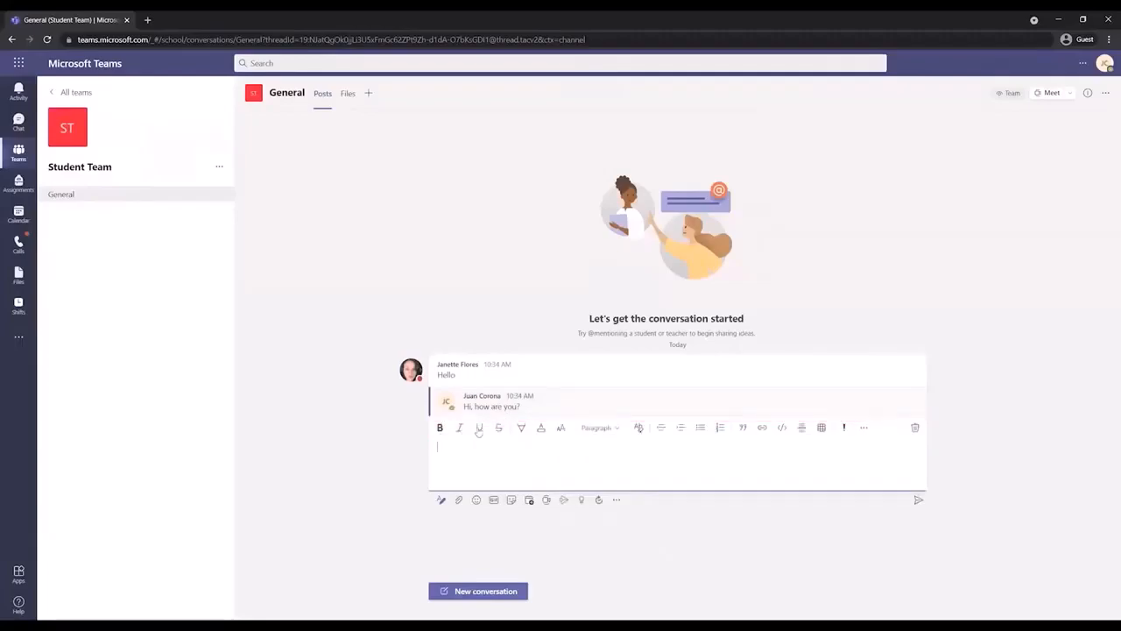
type("Hi")
left_click(914, 427)
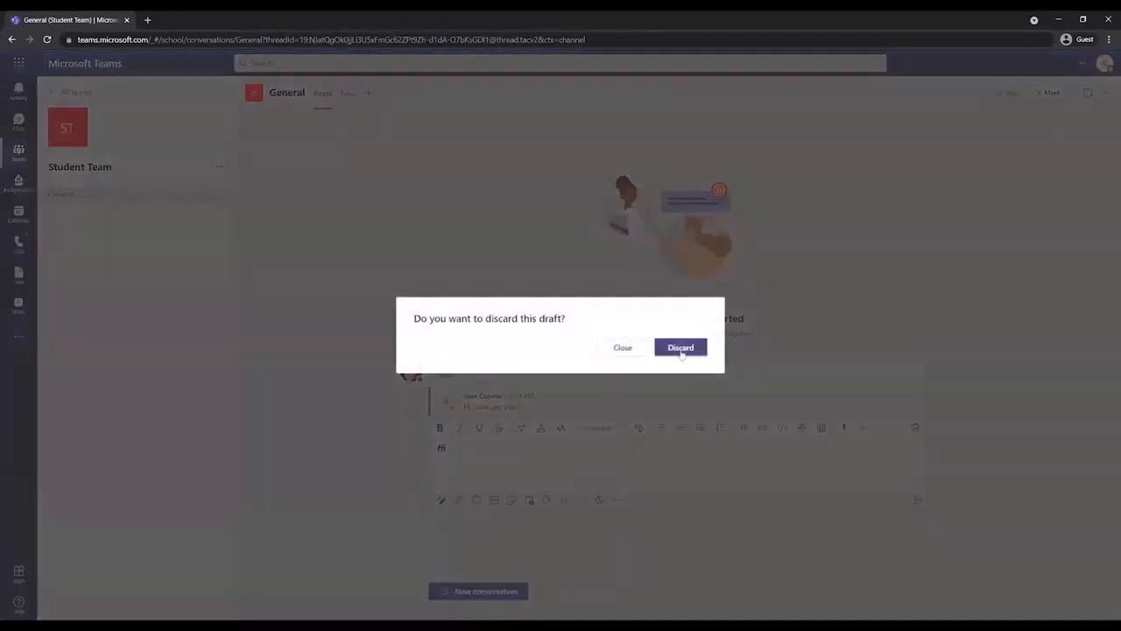
left_click(681, 347)
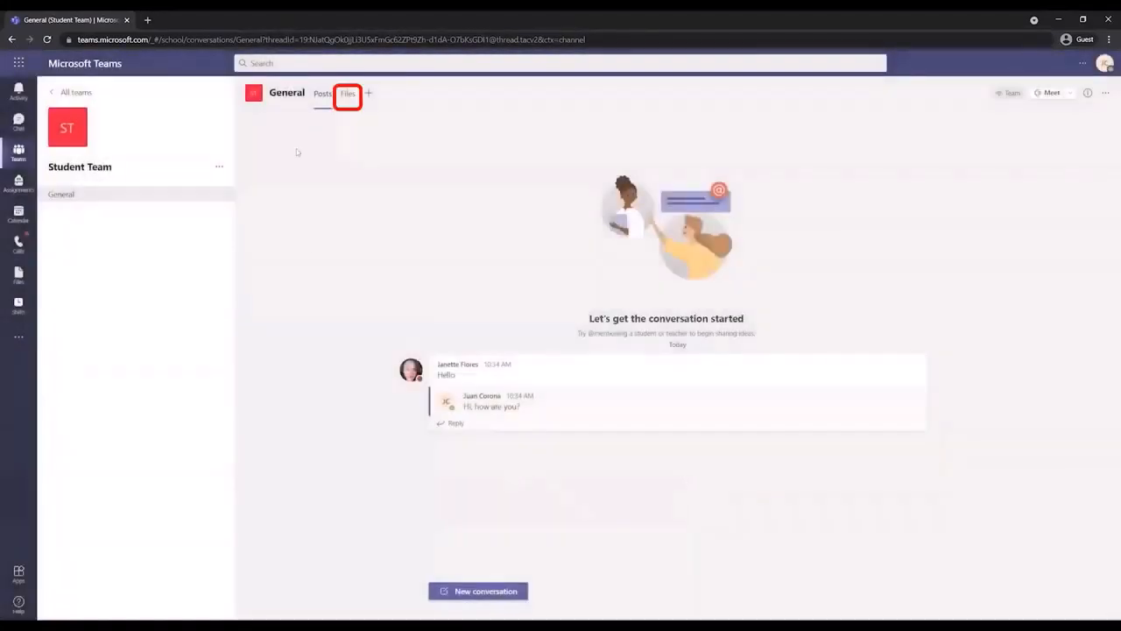
Upload 4853433.jpg from the Pictures folder to the General channel's Files tab
left_click(348, 101)
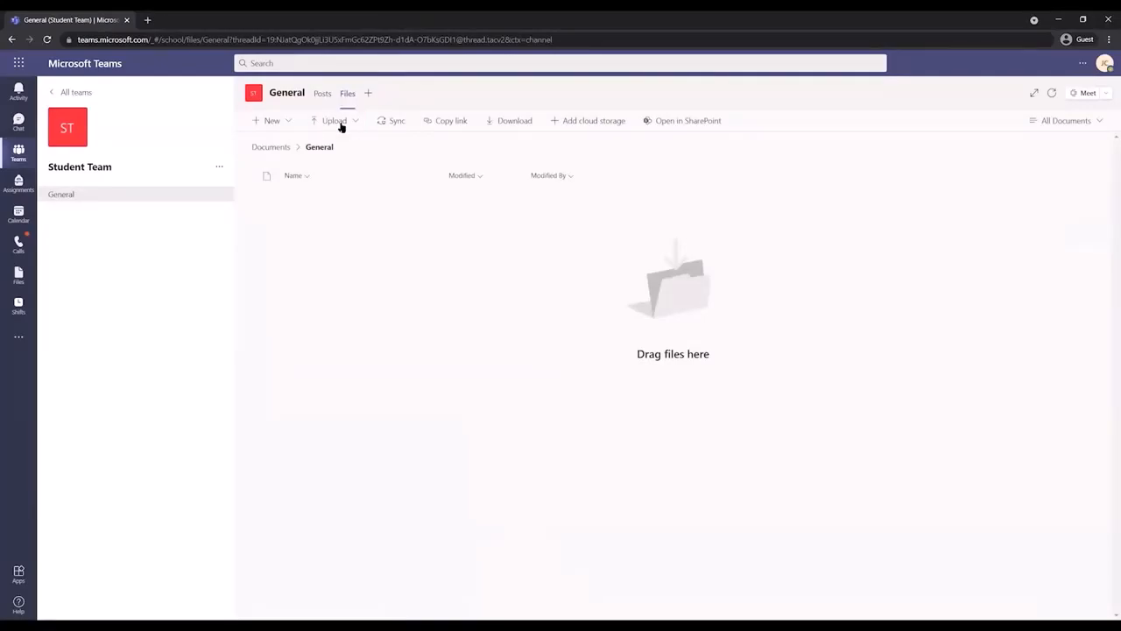
left_click(349, 122)
left_click(357, 147)
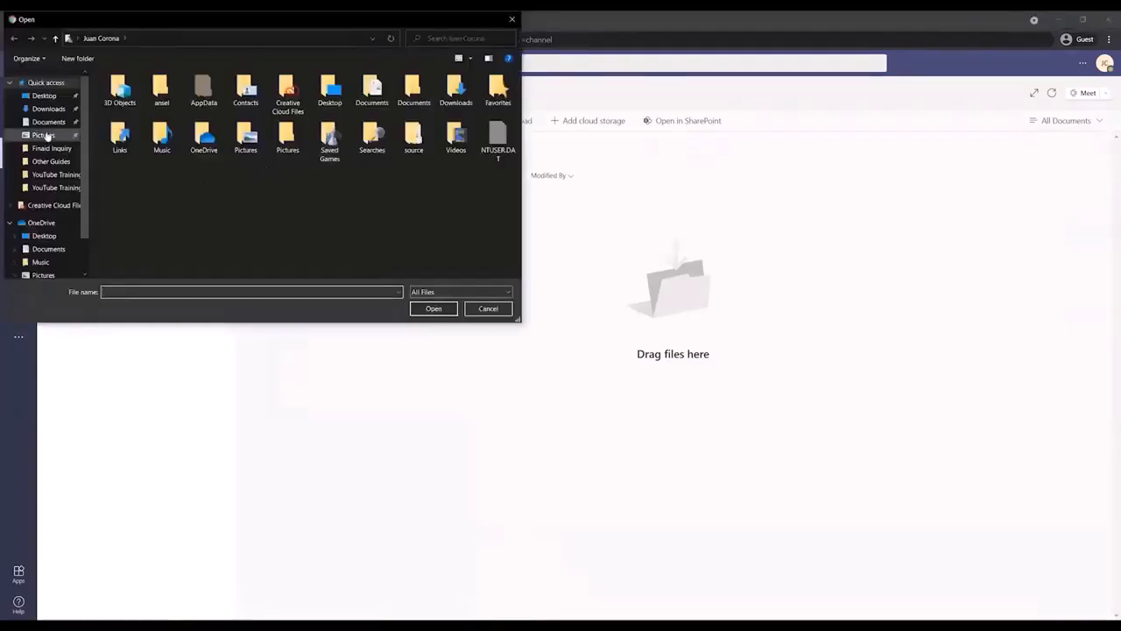
left_click(43, 135)
scroll(254, 248, "down", 5)
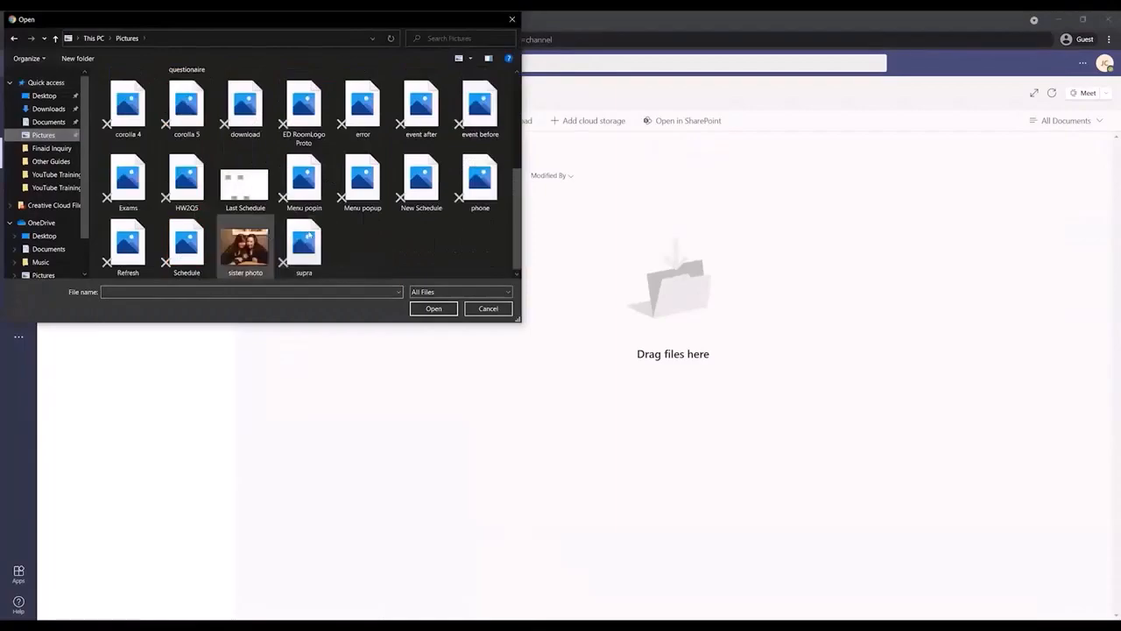
scroll(298, 235, "up", 3)
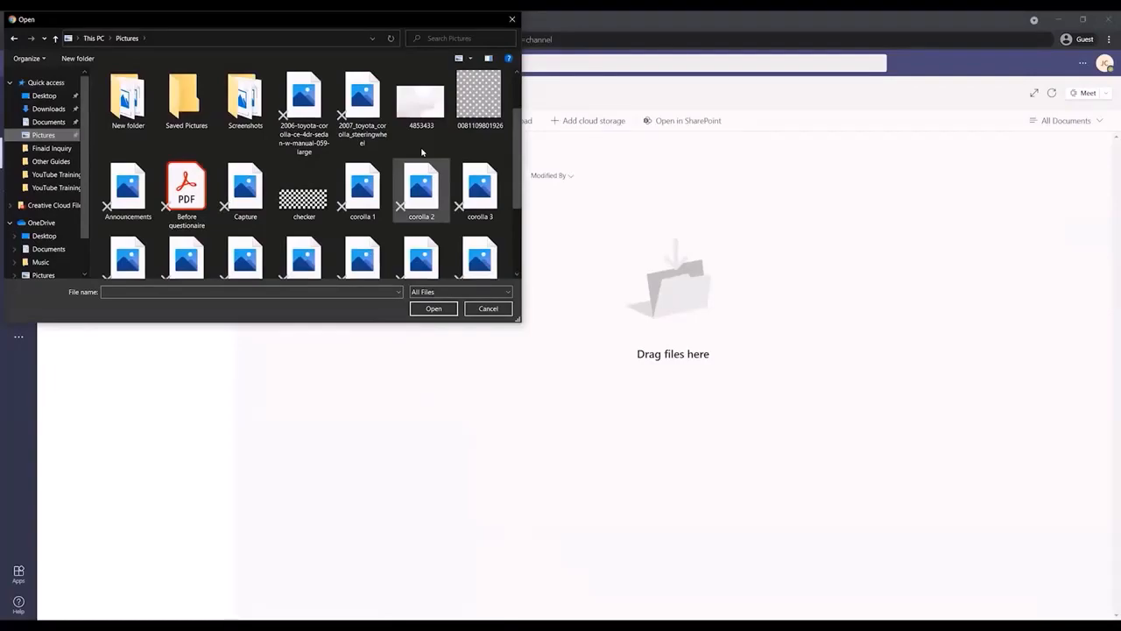
left_click(422, 104)
left_click(433, 309)
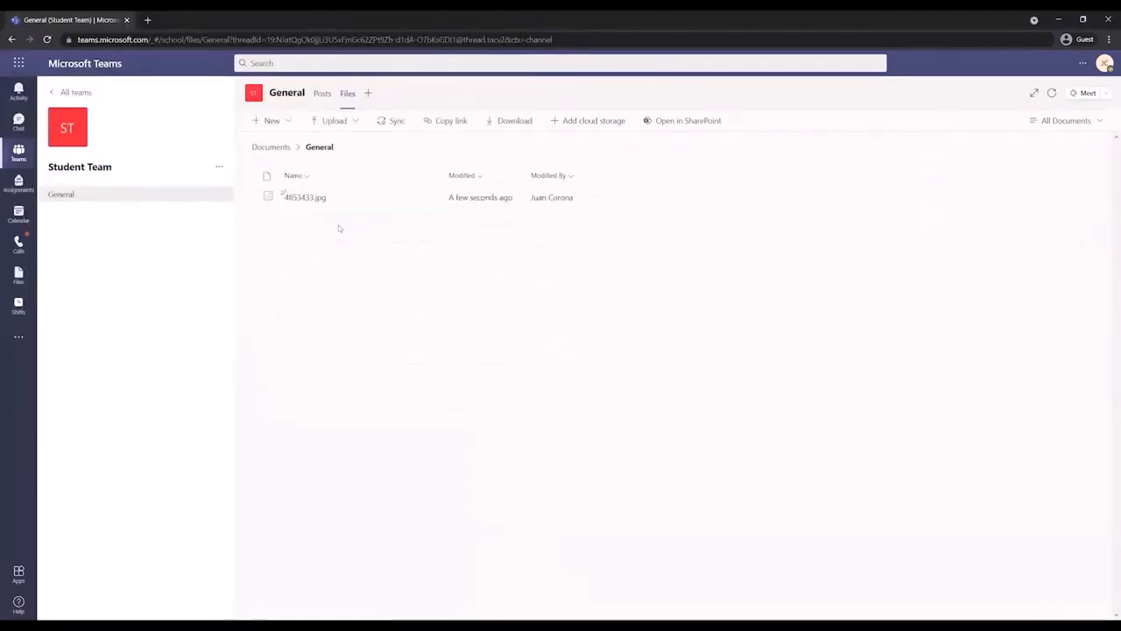
Preview 4853433.jpg, close the preview, and bring up the Add a tab app list
left_click(322, 200)
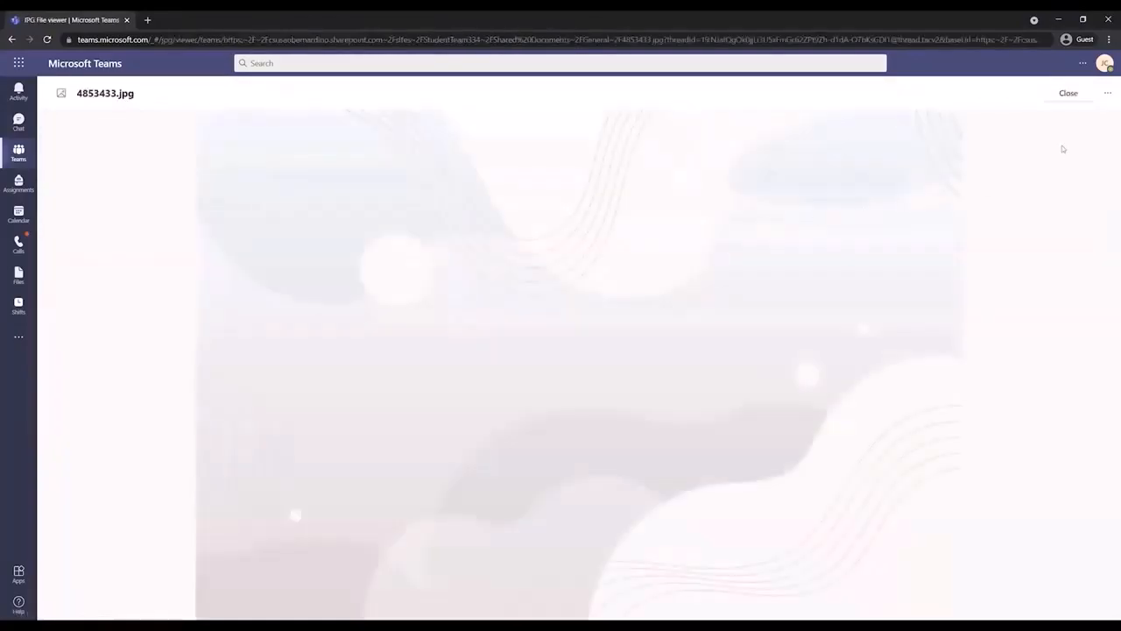
left_click(1069, 93)
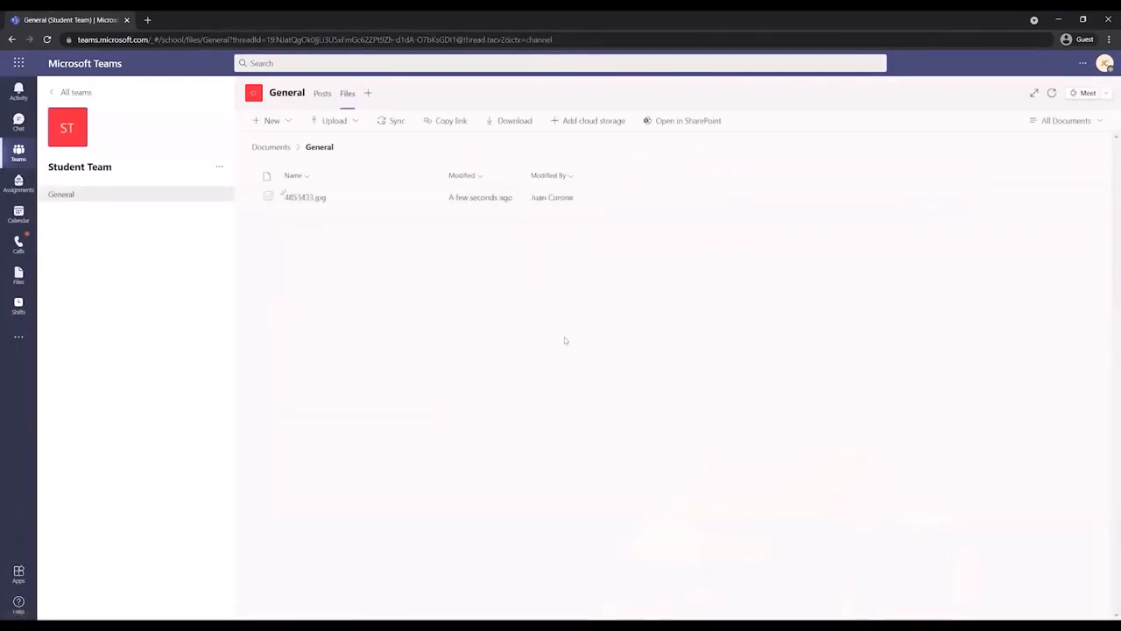
left_click(369, 96)
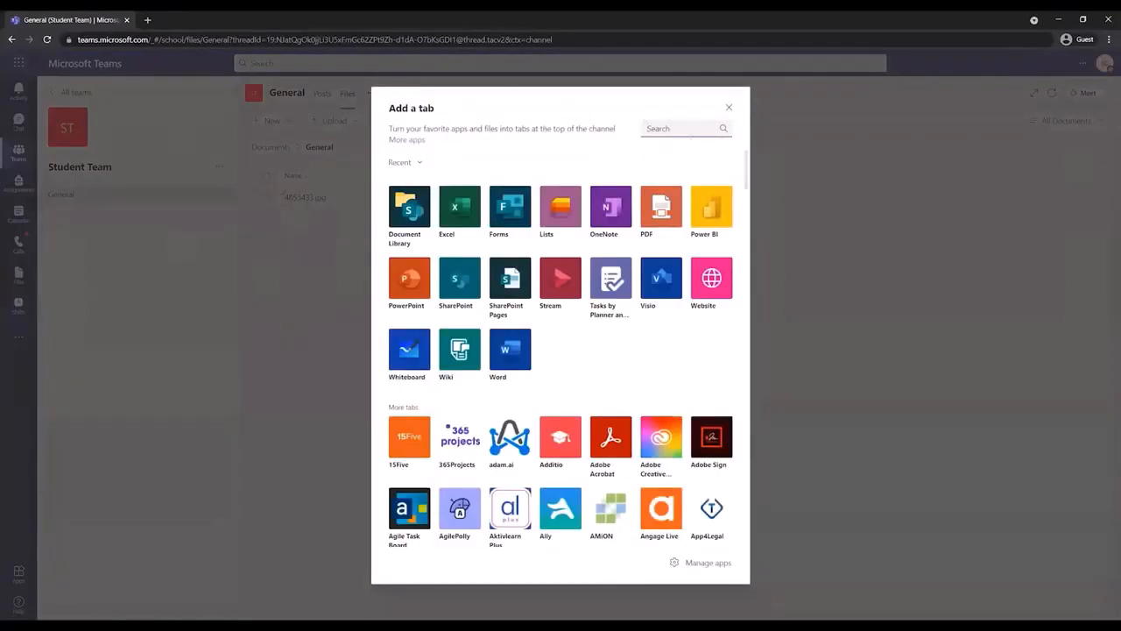
Scroll through the Add a tab apps, then dismiss the dialog
scroll(742, 231, "down", 4)
scroll(742, 232, "down", 3)
scroll(741, 229, "up", 10)
left_click(729, 107)
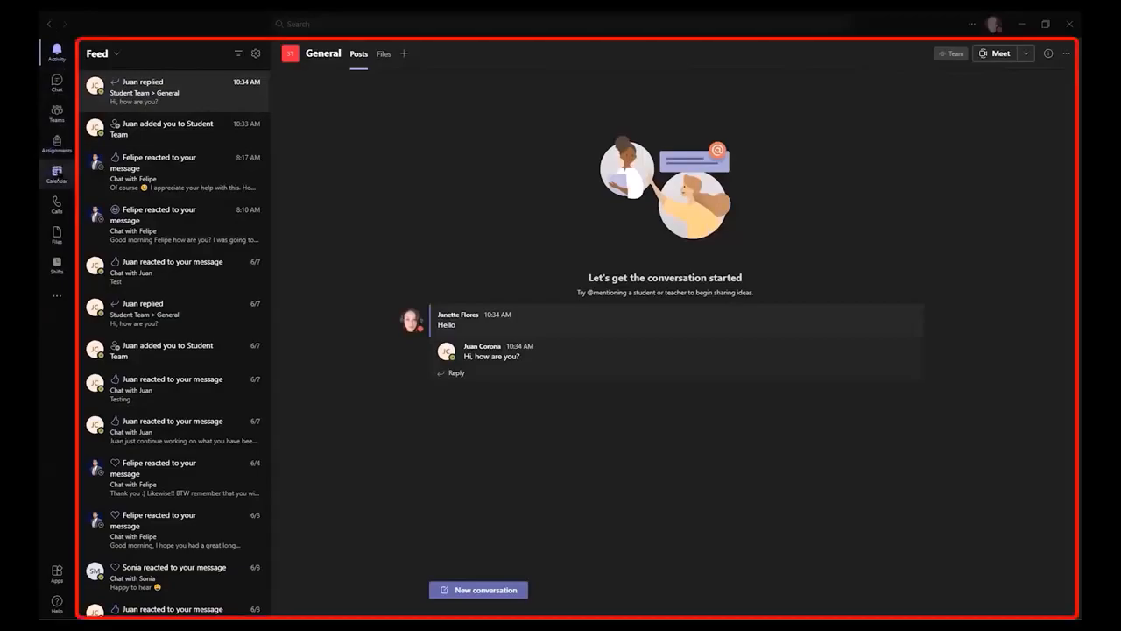
Bring Teams into focus and switch from Activity to Chat to show the latest one-to-one conversation
left_click(141, 96)
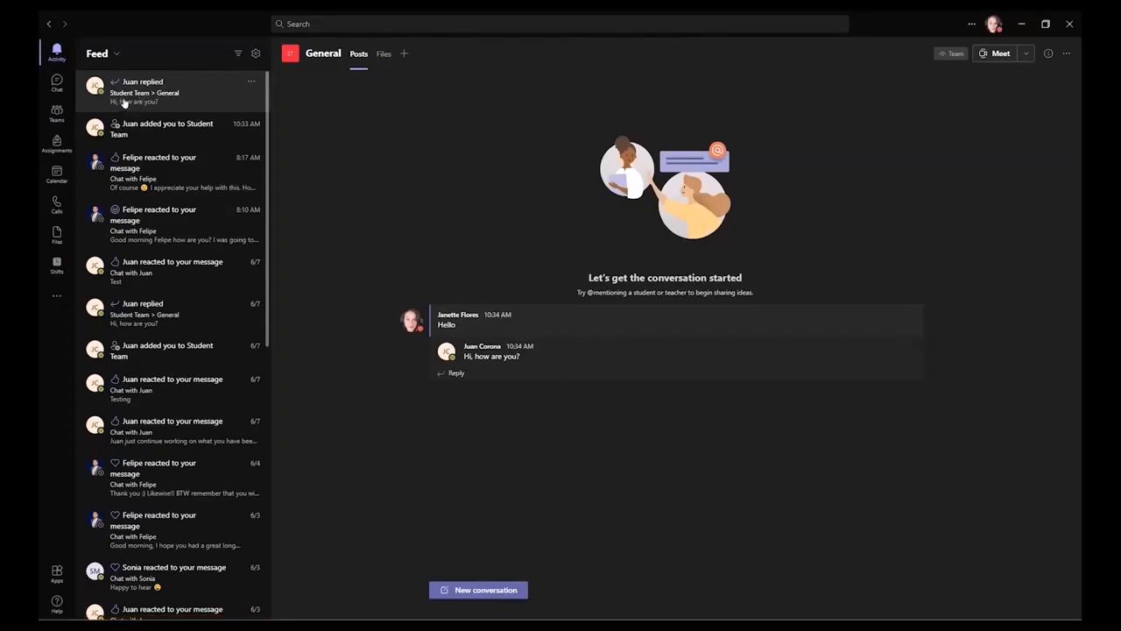
left_click(56, 83)
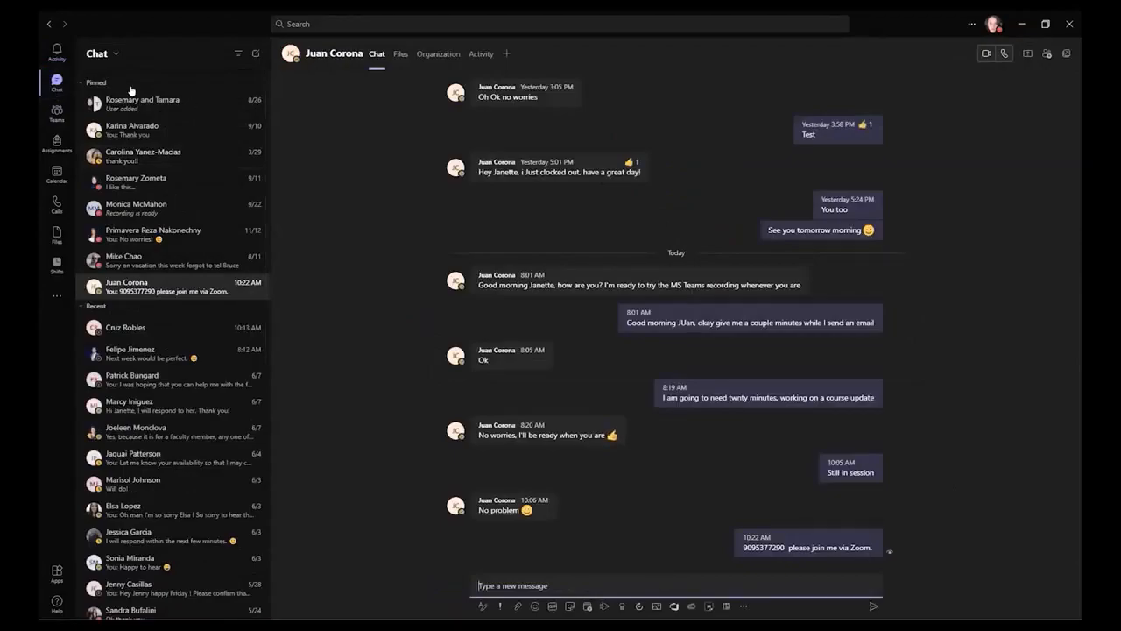
left_click(256, 54)
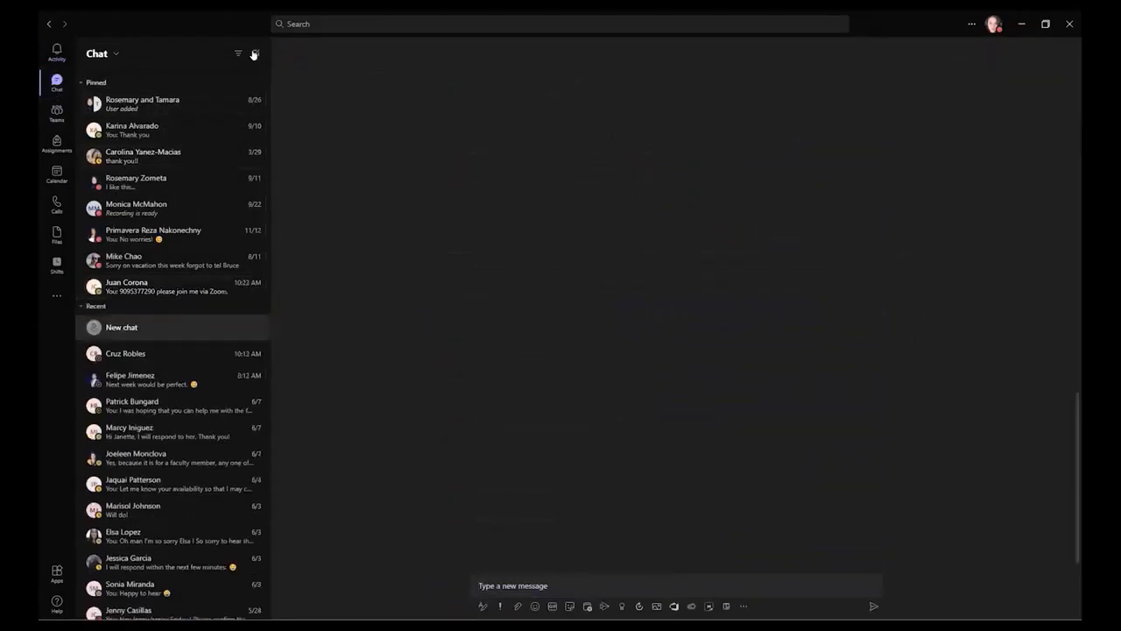
type("j")
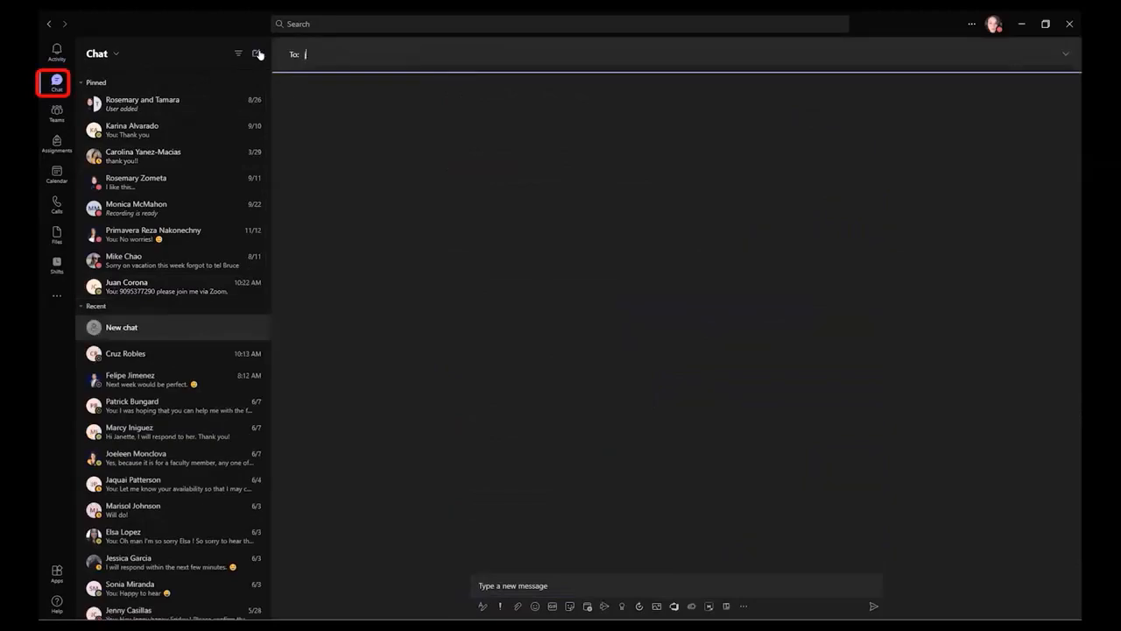
type("uan")
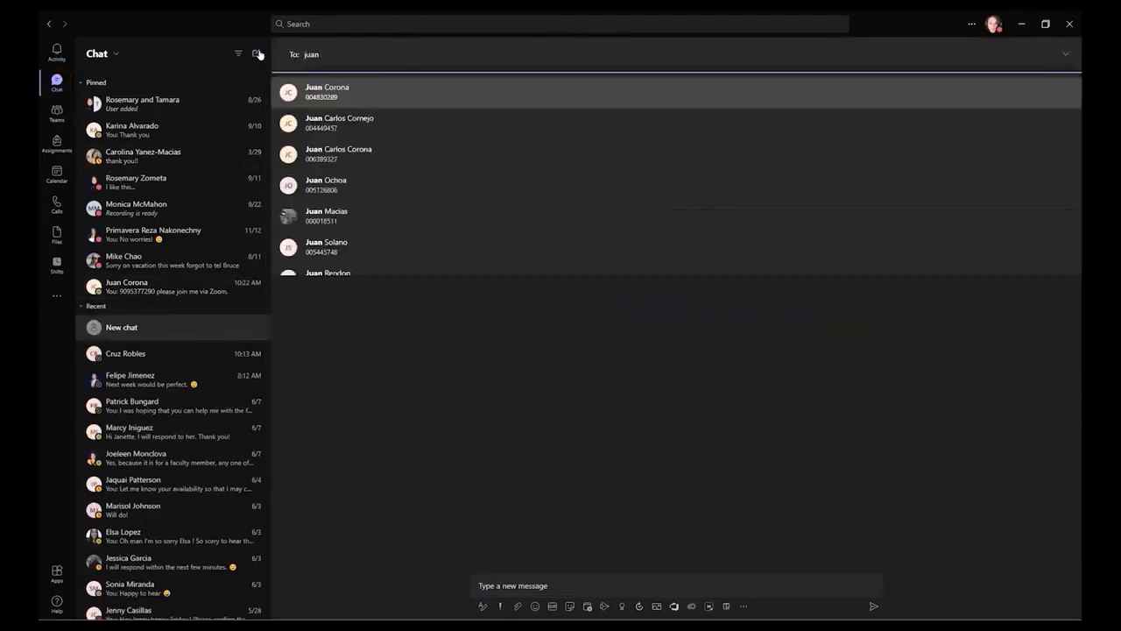
key("Return")
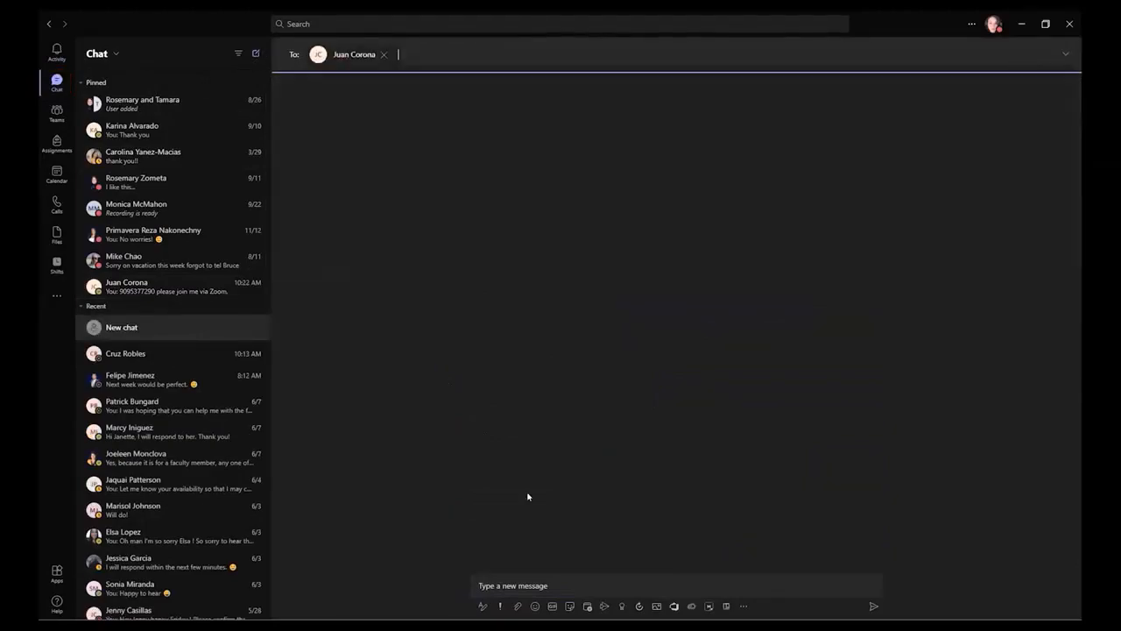
key("Tab")
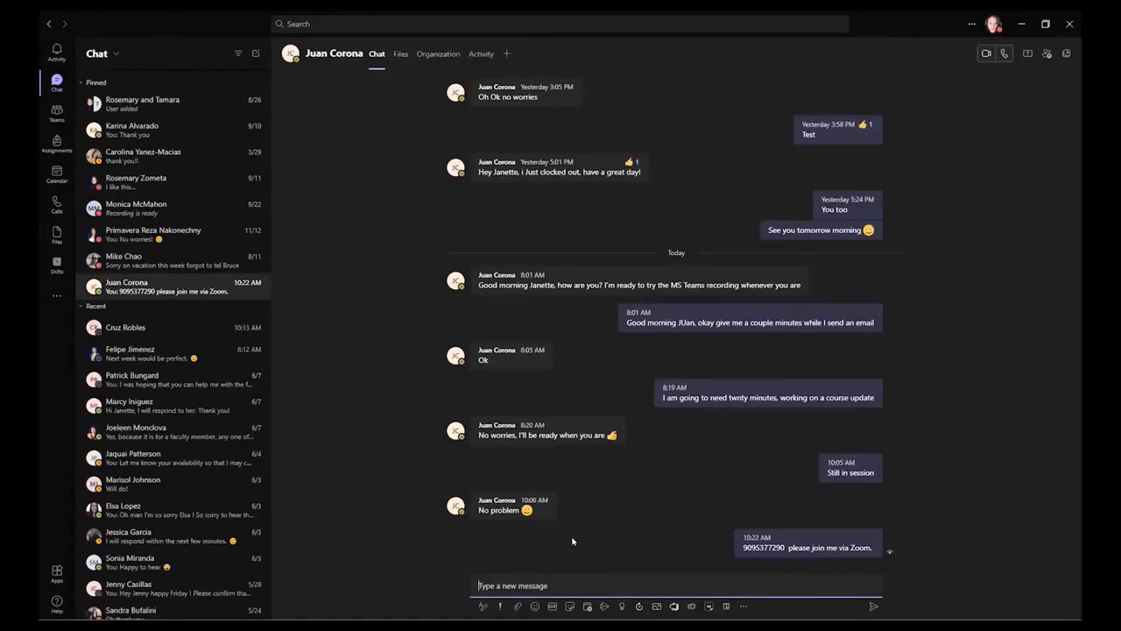
Send 'Good morning :)' in the one-to-one chat, then start a blank new chat
type("Good morning")
left_click(566, 587)
type(":)")
key("Return")
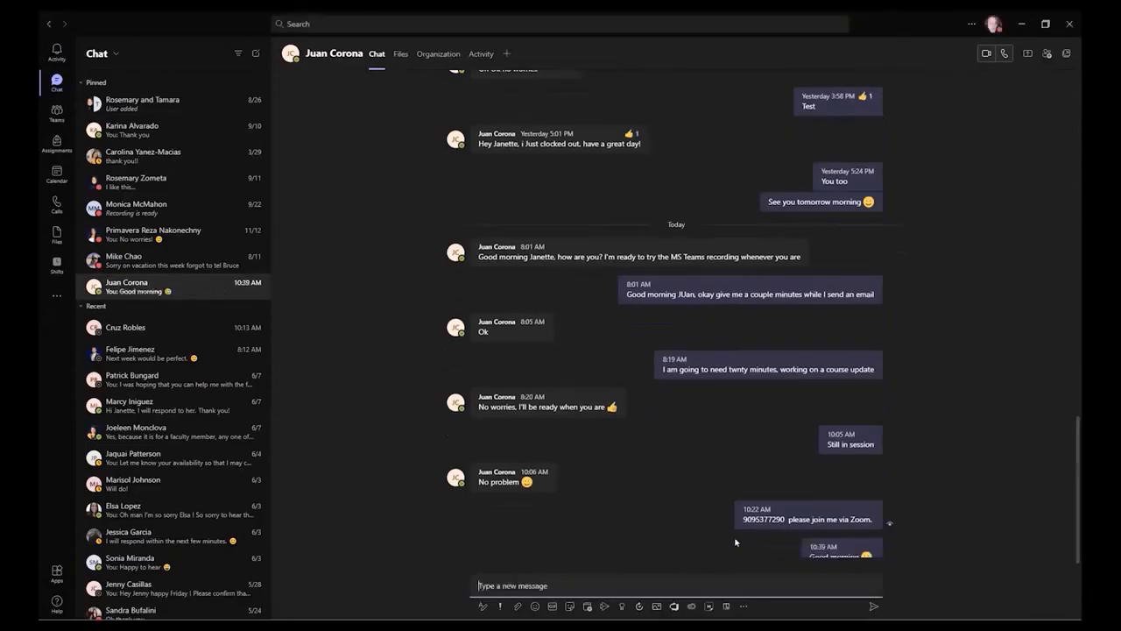
left_click(255, 53)
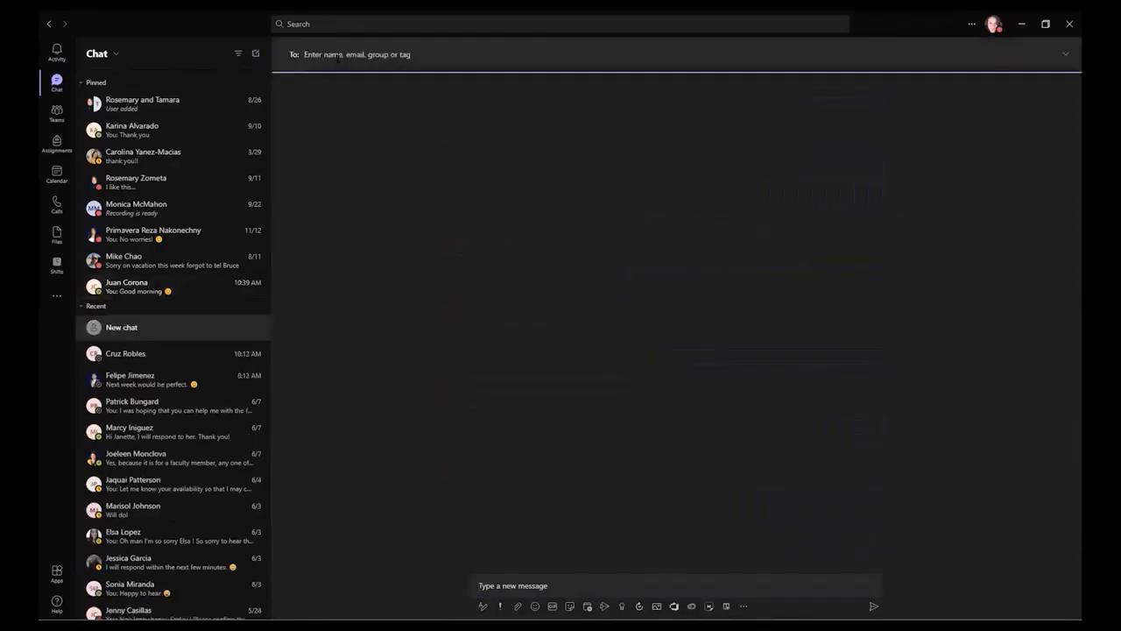
Add two colleagues as recipients of a new group chat, then return to Student Team's General posts
type("juan")
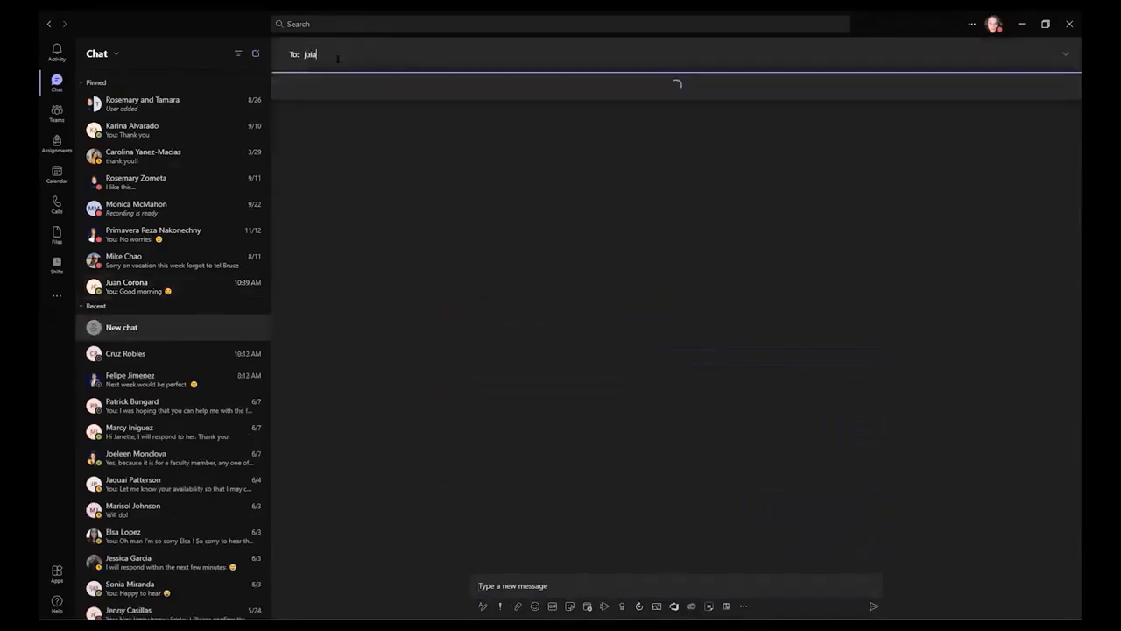
key("Return")
type("brandon")
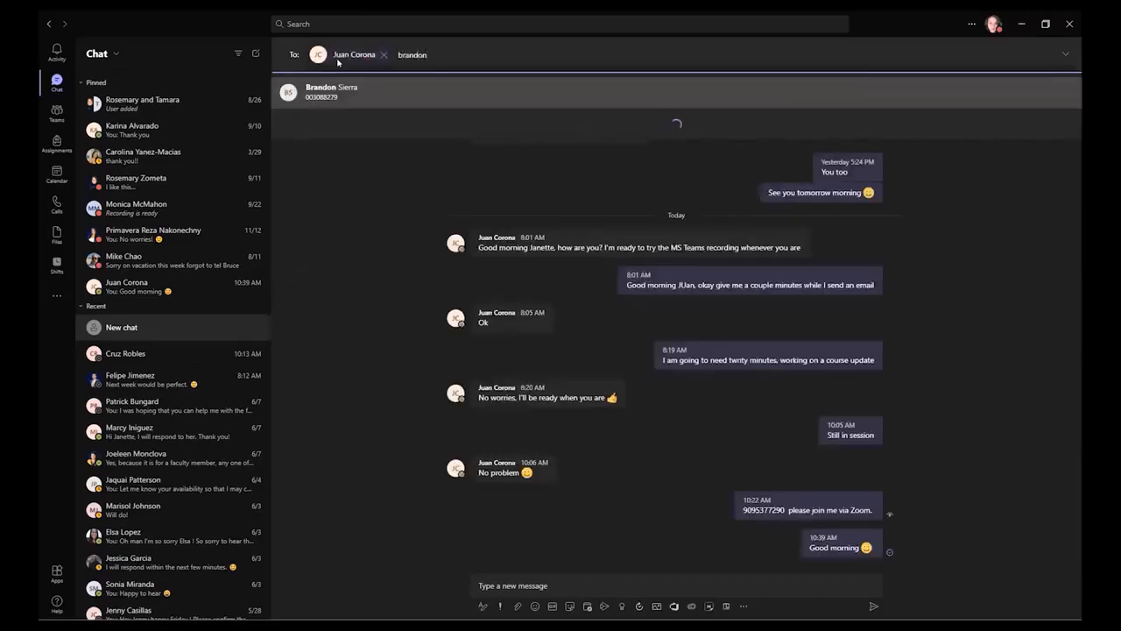
left_click(335, 88)
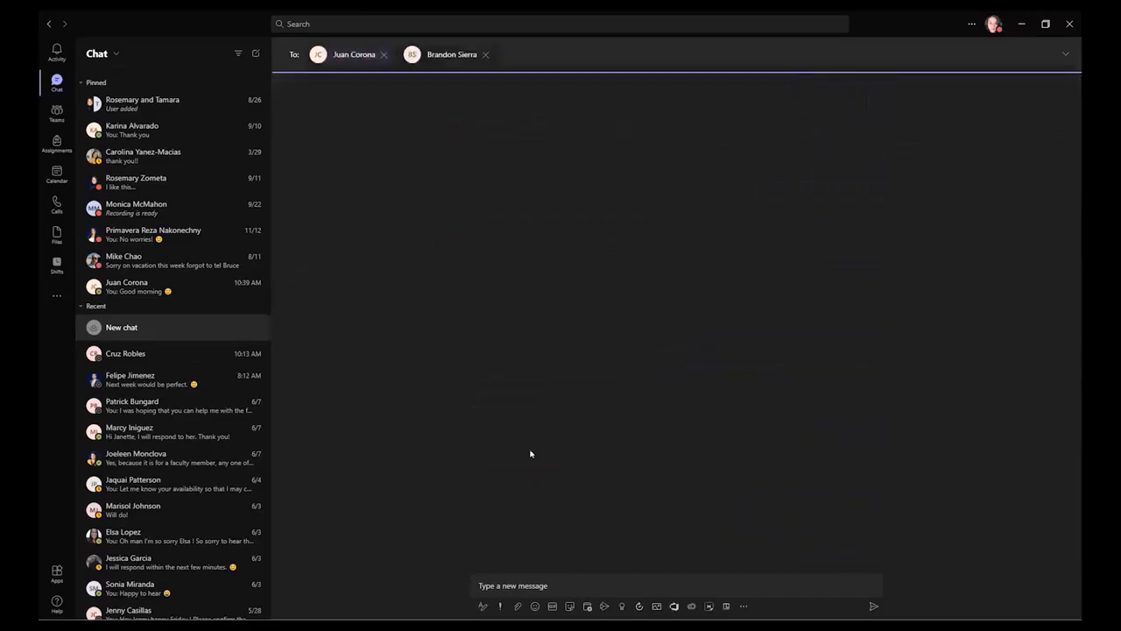
left_click(516, 585)
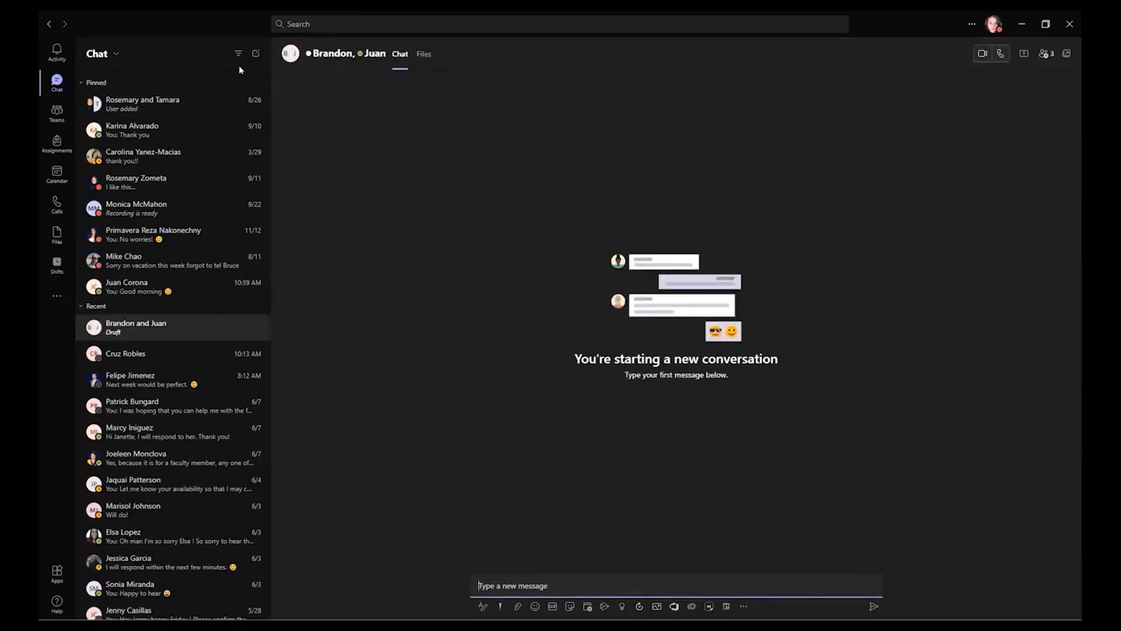
left_click(56, 112)
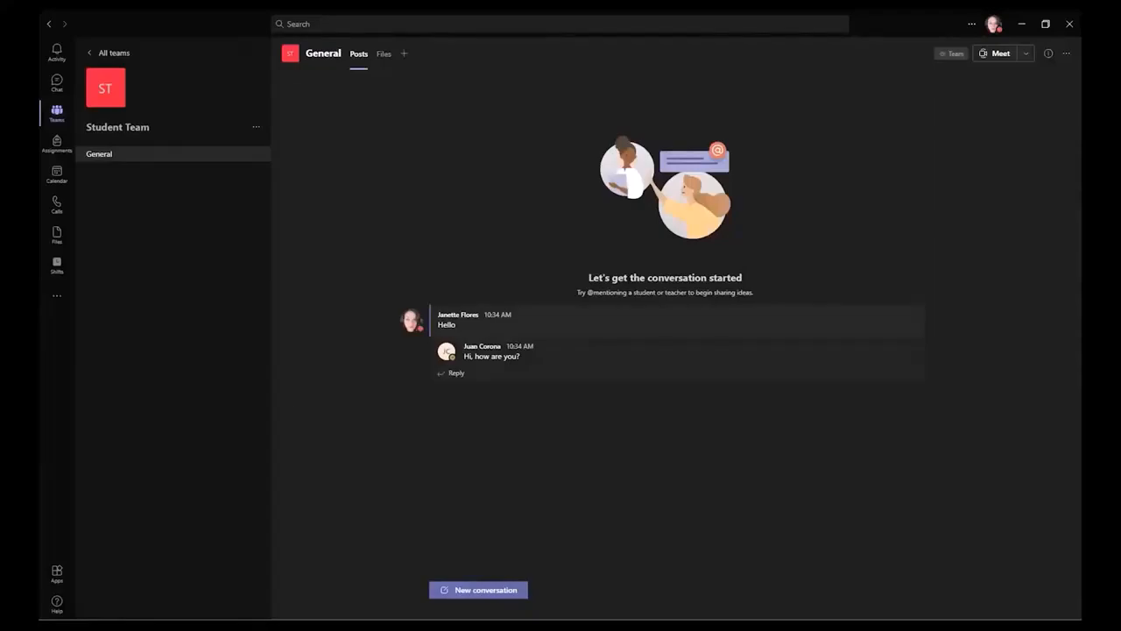
Back out of Student Team to the grid of joined teams, including Student Team and Student Test
left_click(54, 113)
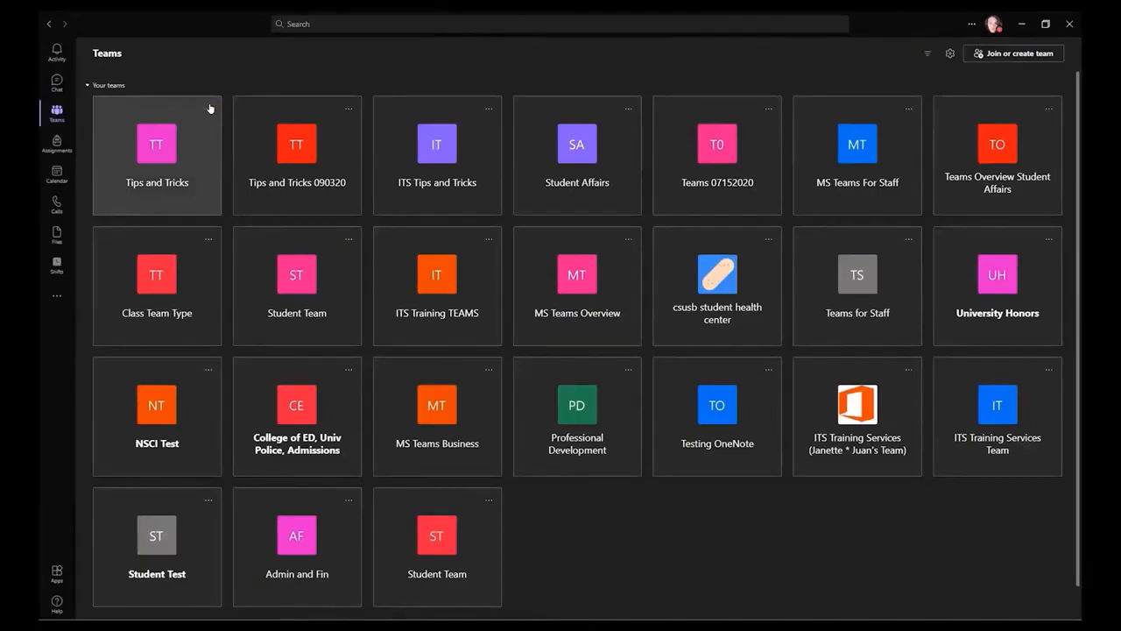
Hide the Tips and Tricks team from the teams grid
left_click(203, 111)
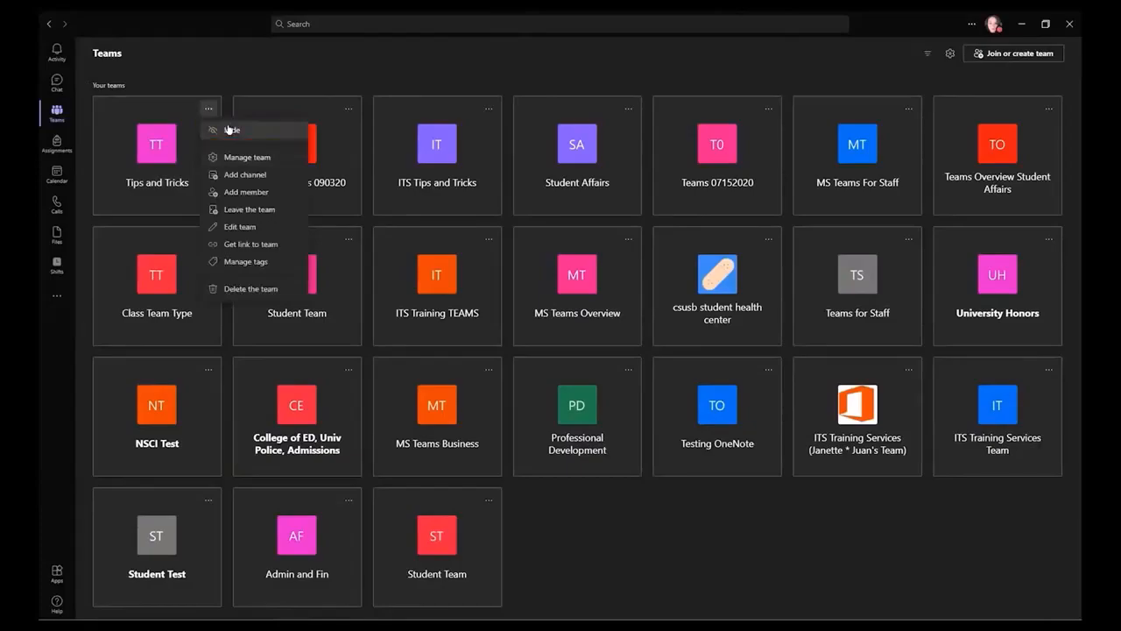
left_click(228, 129)
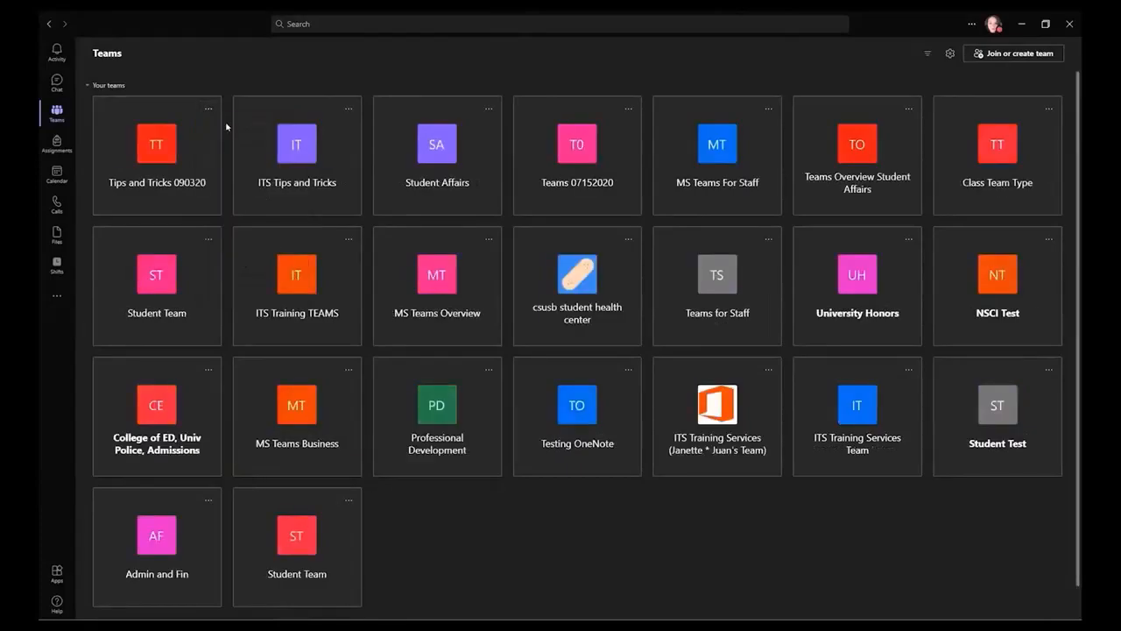
scroll(158, 367, "down", 1)
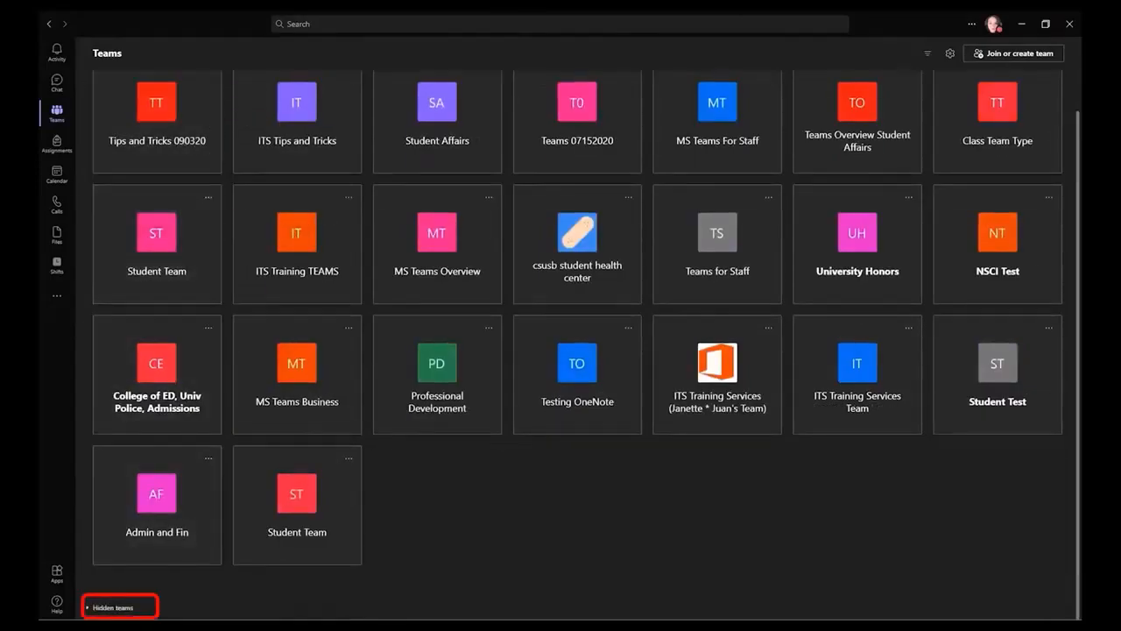
Restore Tips and Tricks from Hidden teams so it leads the teams list again
left_click(110, 607)
scroll(186, 463, "down", 3)
scroll(201, 477, "down", 2)
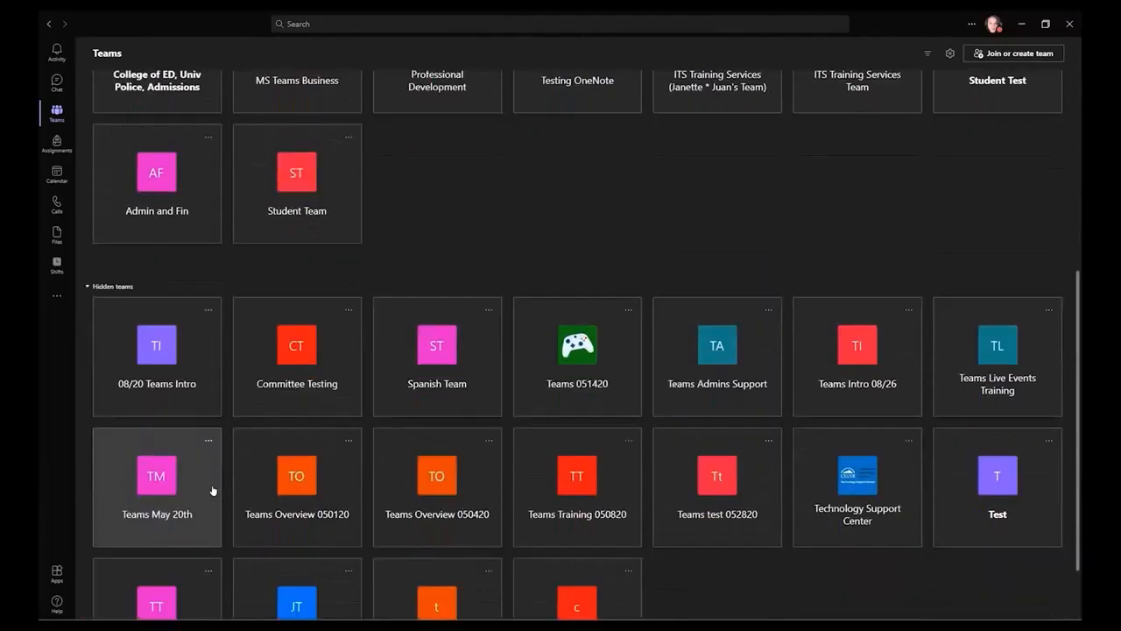
left_click(208, 484)
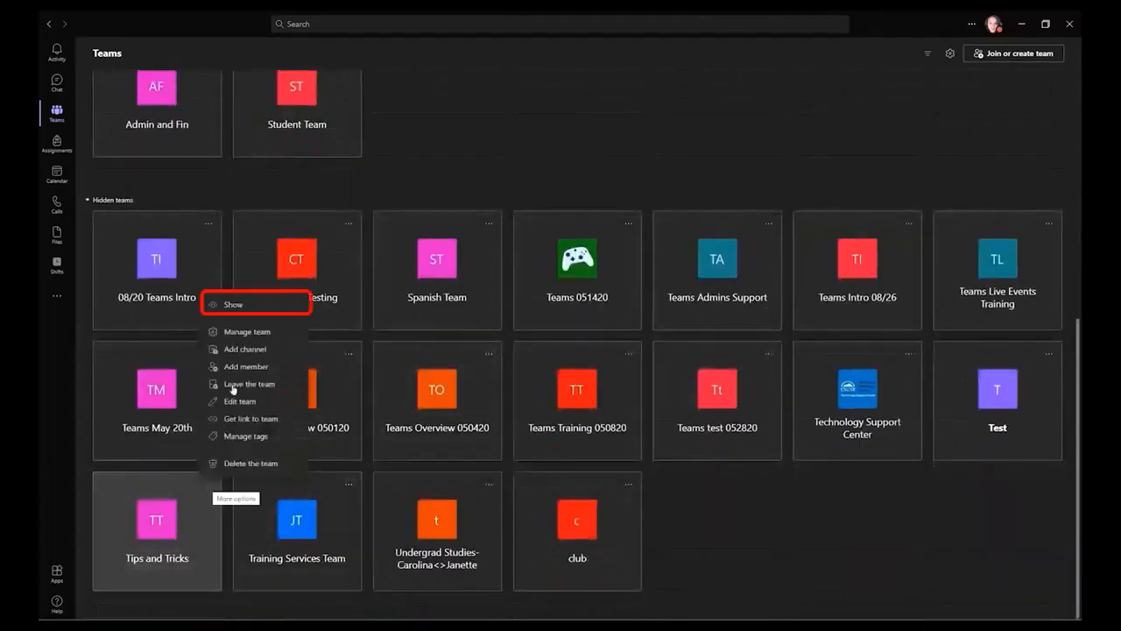
left_click(229, 305)
scroll(234, 298, "up", 10)
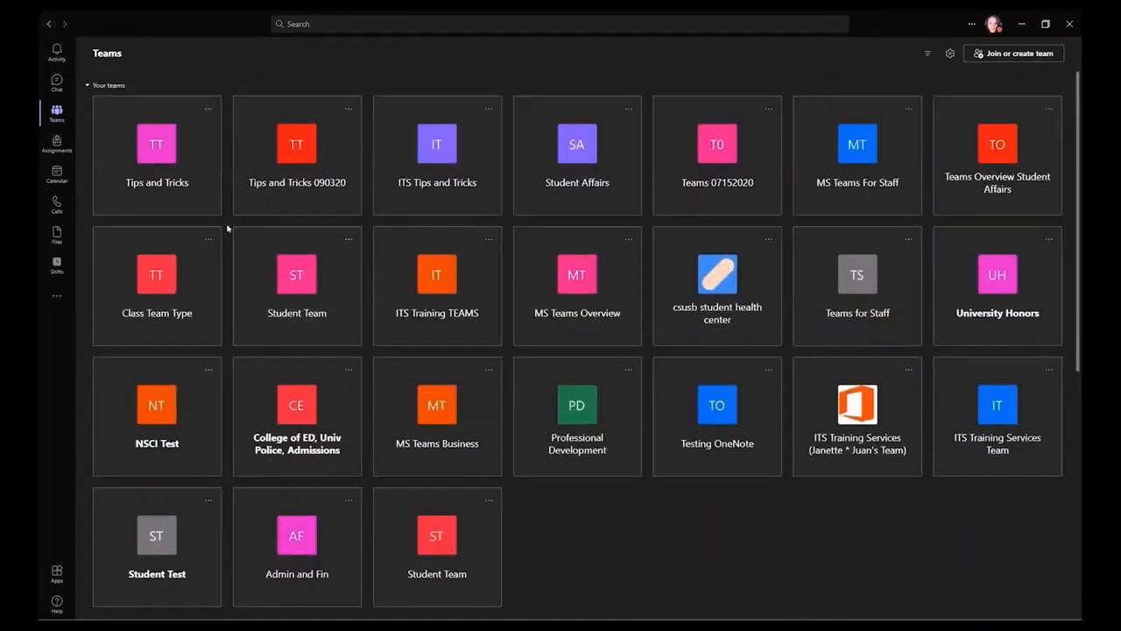
left_click(208, 109)
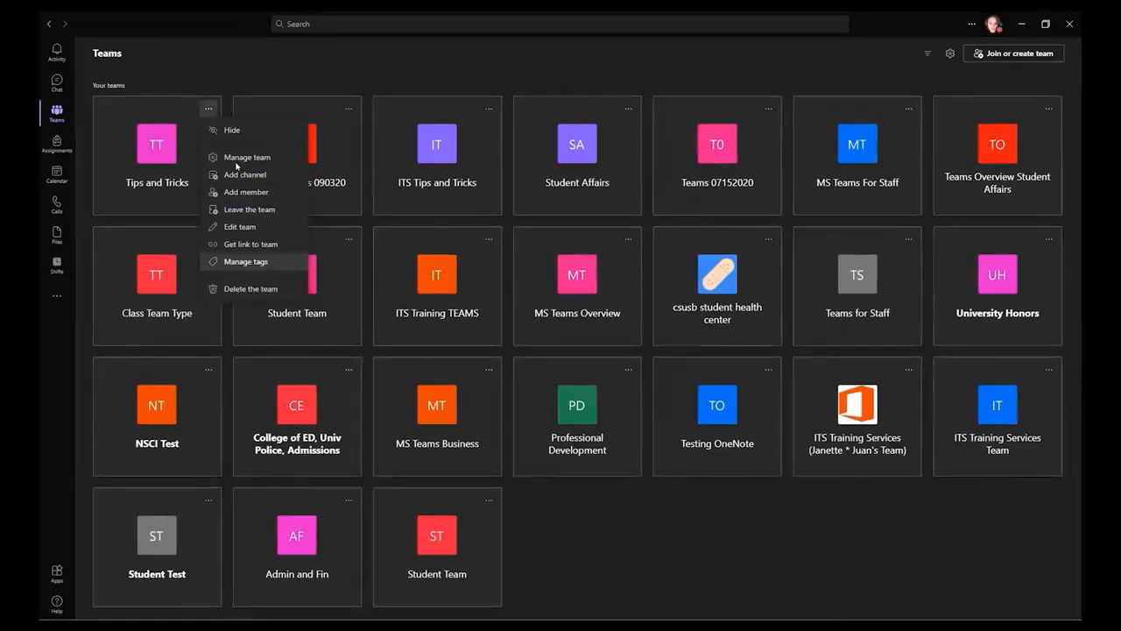
left_click(217, 67)
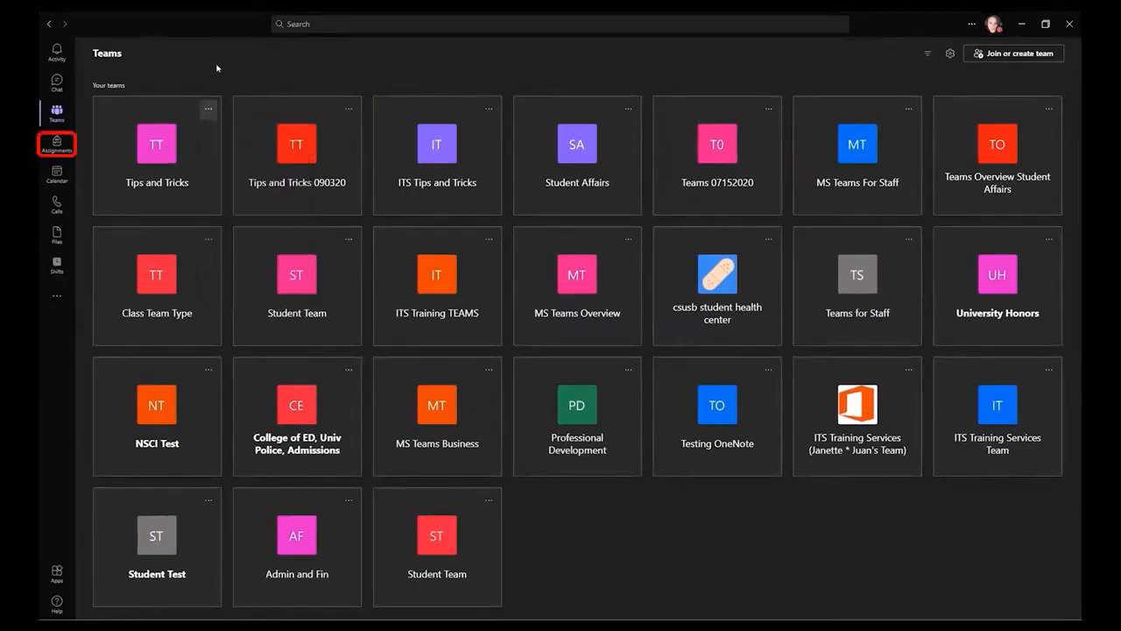
Look over Assignments and the June 2021 work-week calendar, then open Calls
left_click(56, 142)
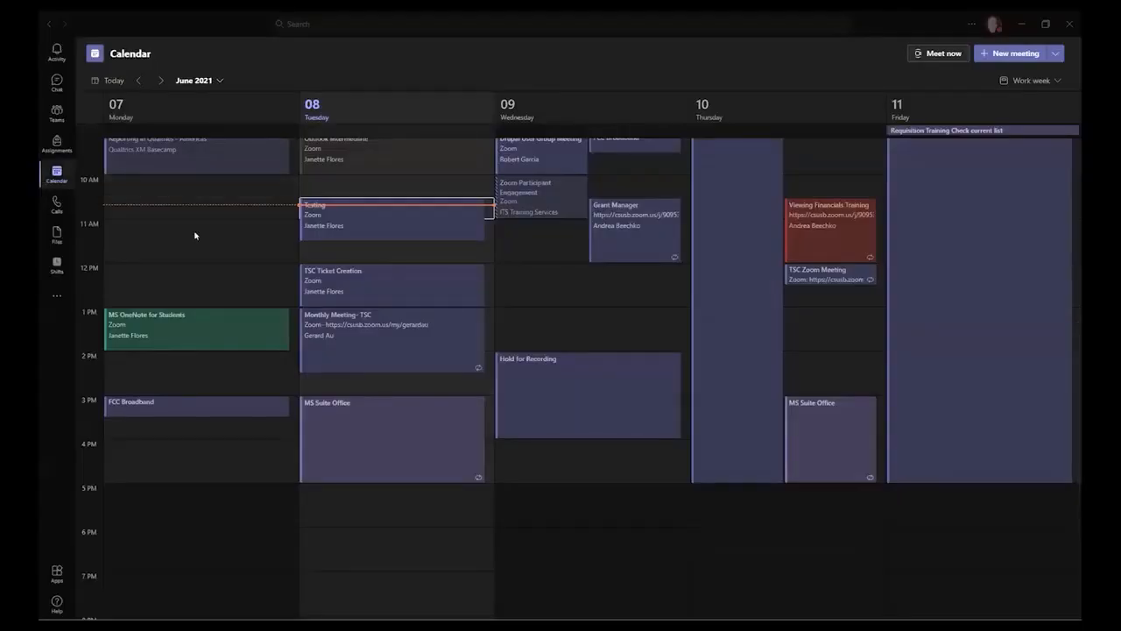
scroll(350, 232, "down", 3)
scroll(350, 241, "up", 2)
scroll(369, 240, "up", 2)
scroll(896, 241, "down", 2)
scroll(488, 243, "up", 2)
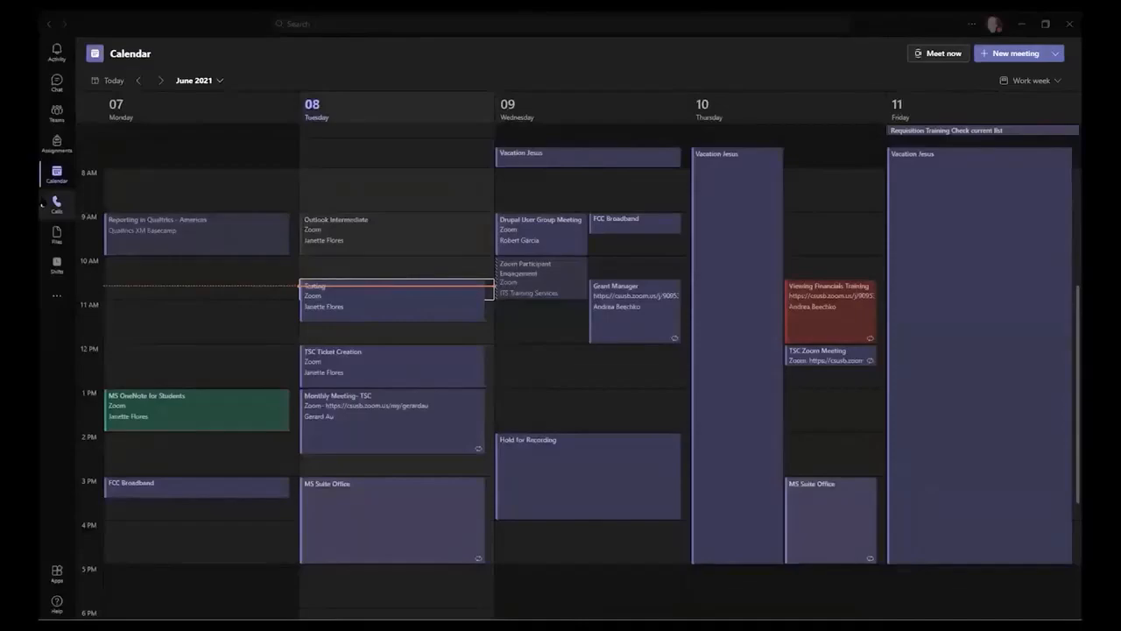
left_click(56, 202)
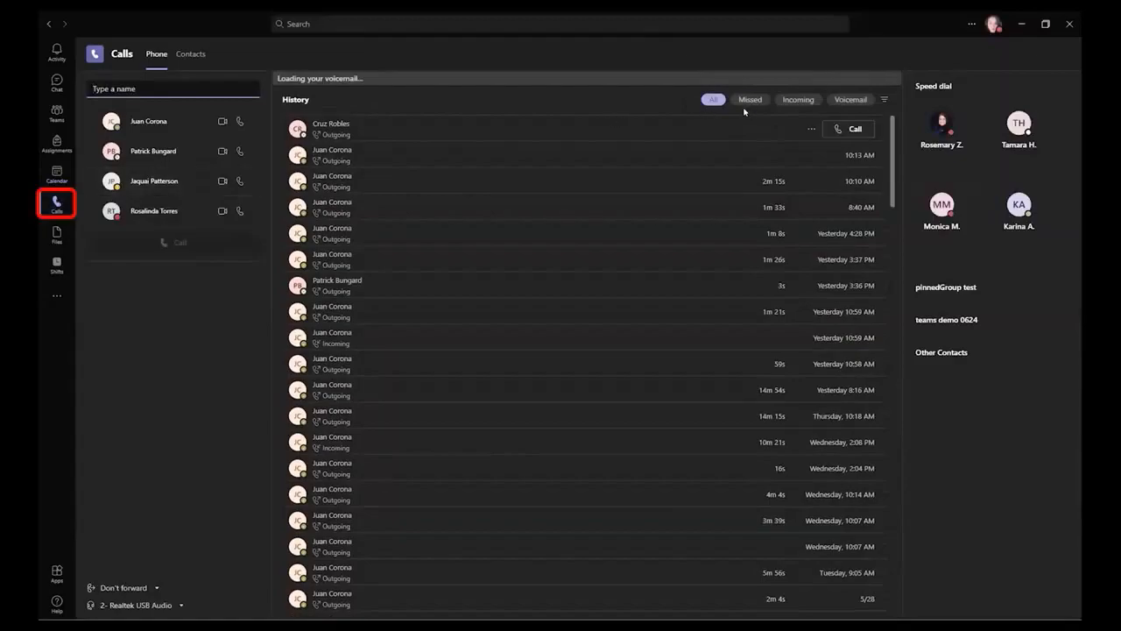
Choose a contact to call, replacing the first suggested person with another colleague
left_click(147, 88)
type("elsa")
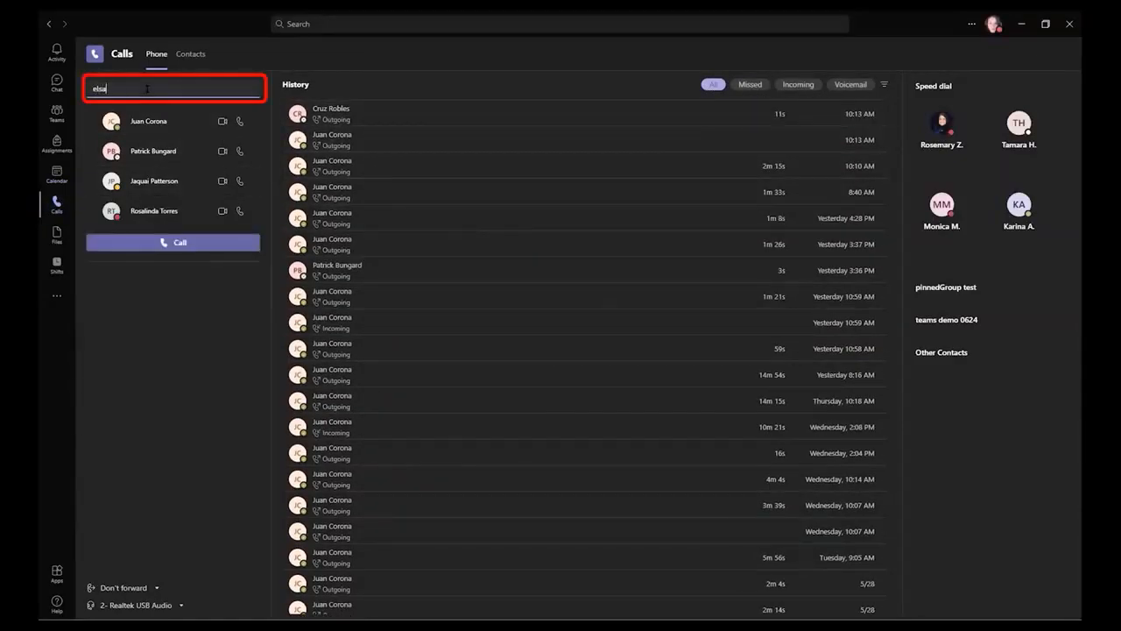
key("Return")
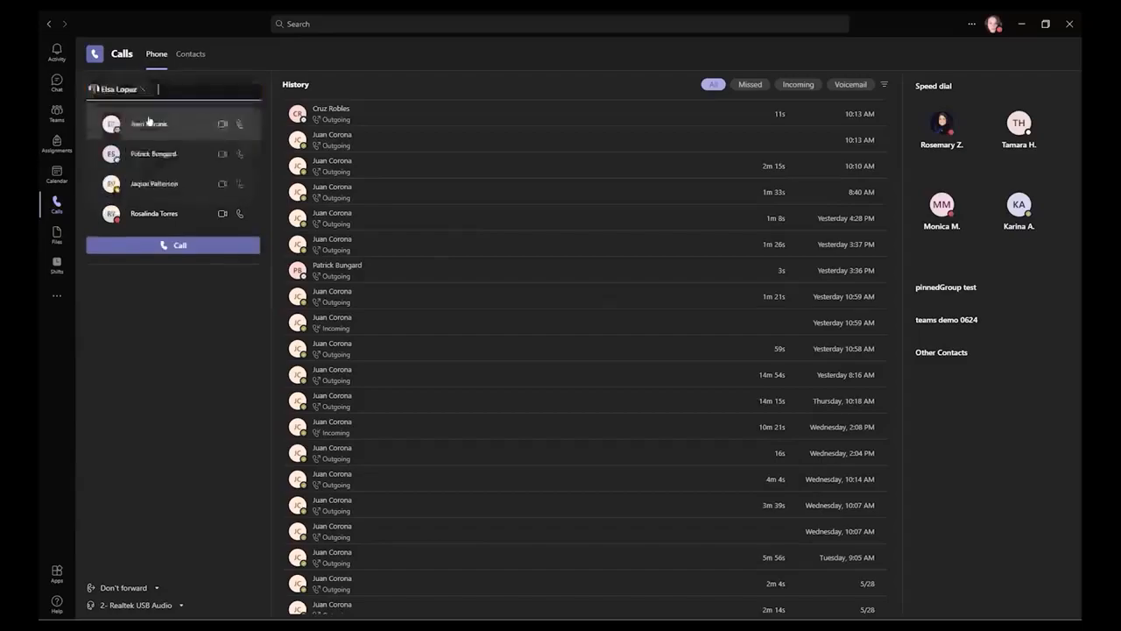
left_click(142, 88)
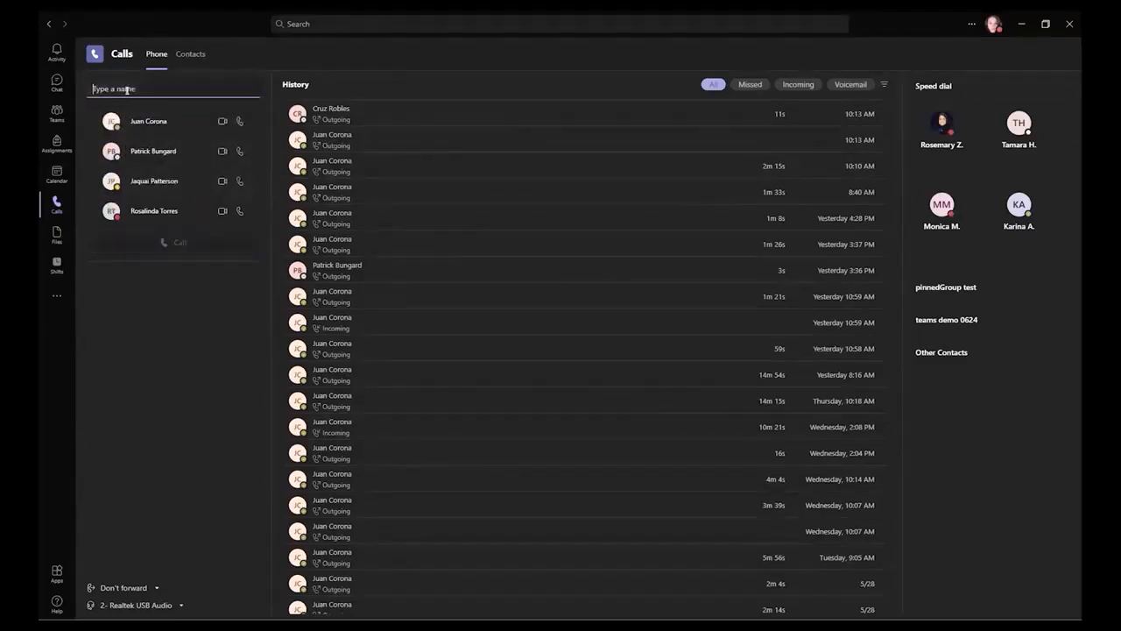
type("brandon")
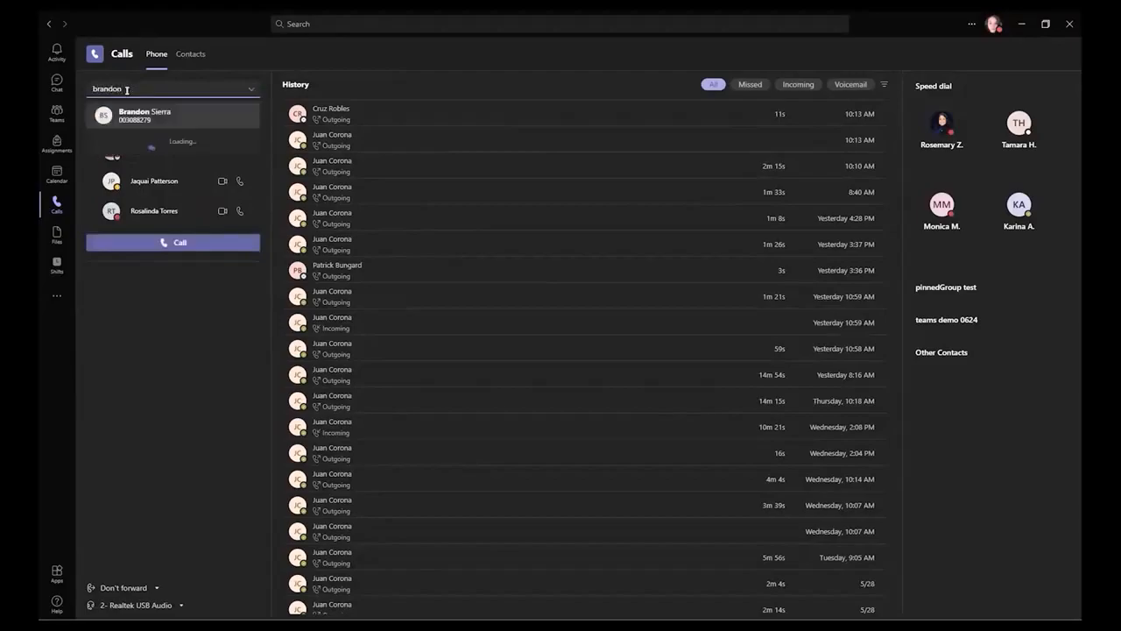
left_click(142, 113)
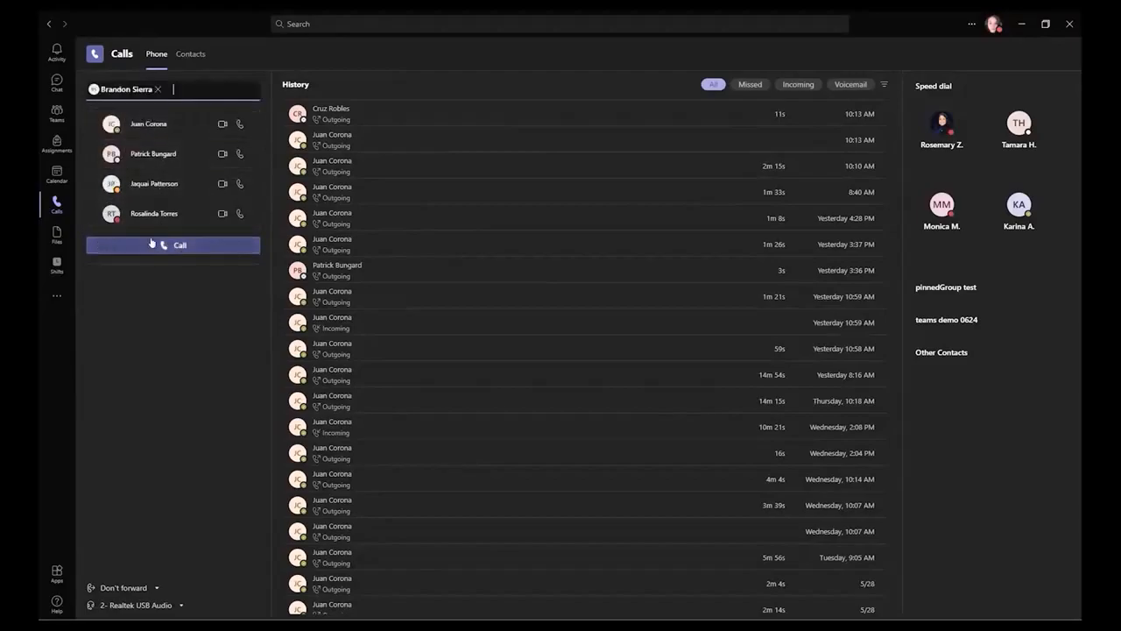
Browse the Files and Shifts pages, then open the account menu from the profile picture
left_click(60, 233)
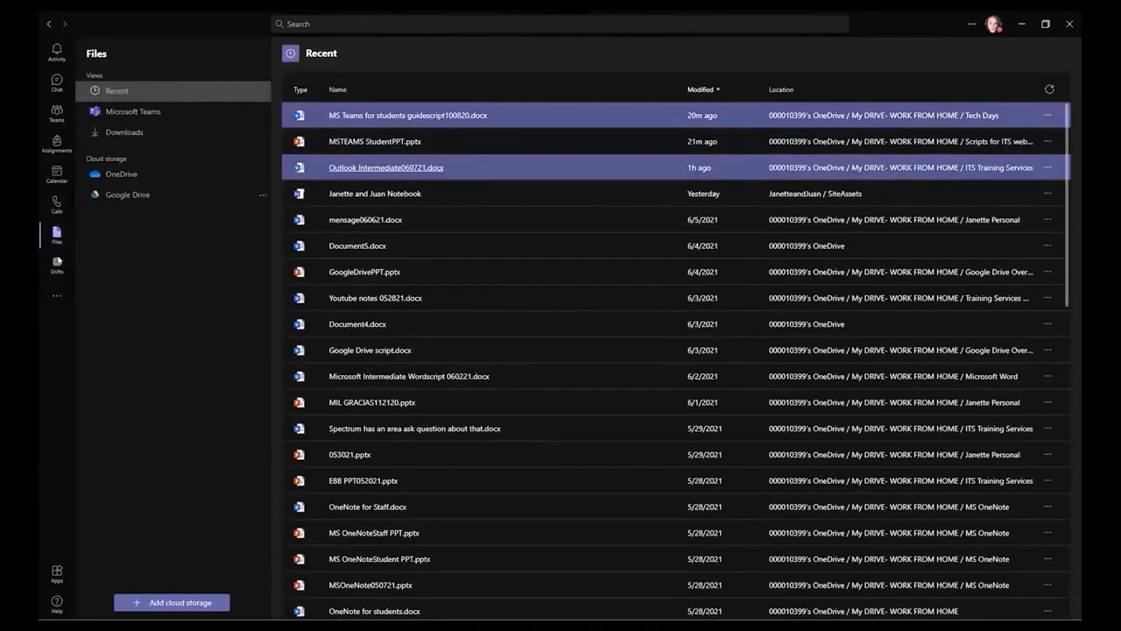
left_click(57, 262)
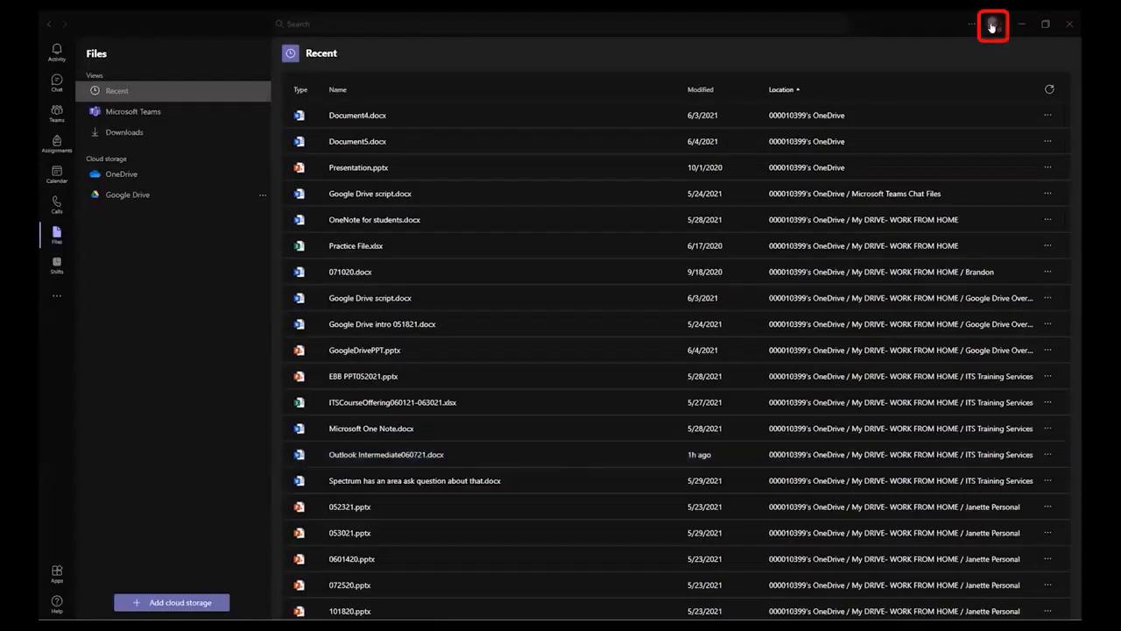
left_click(992, 25)
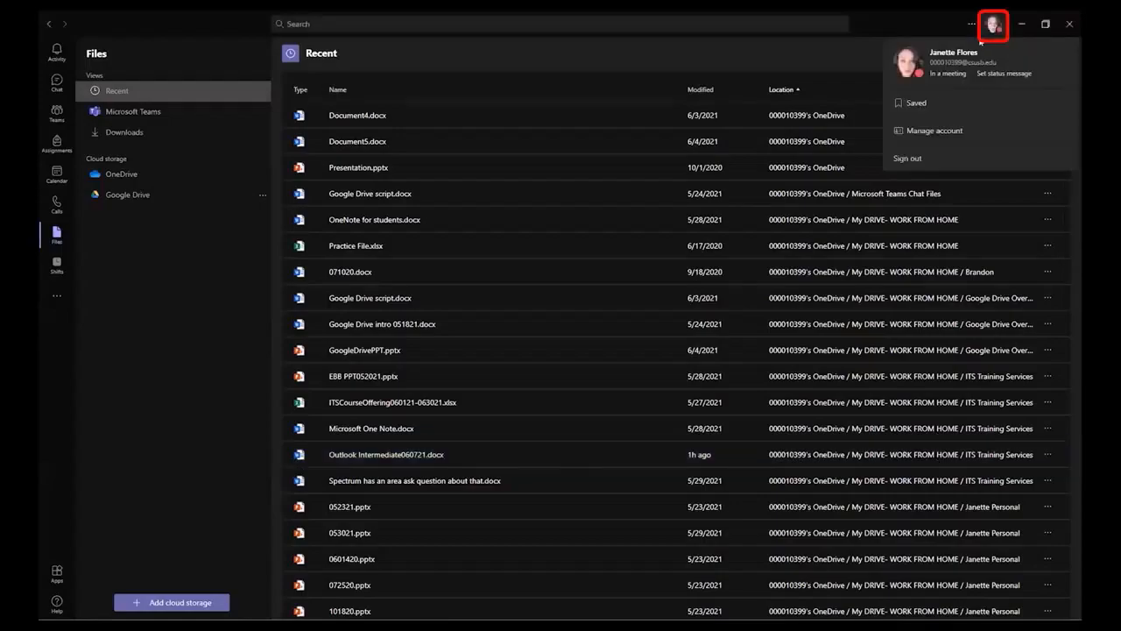
Open Settings and view the General and Accounts pages
left_click(934, 130)
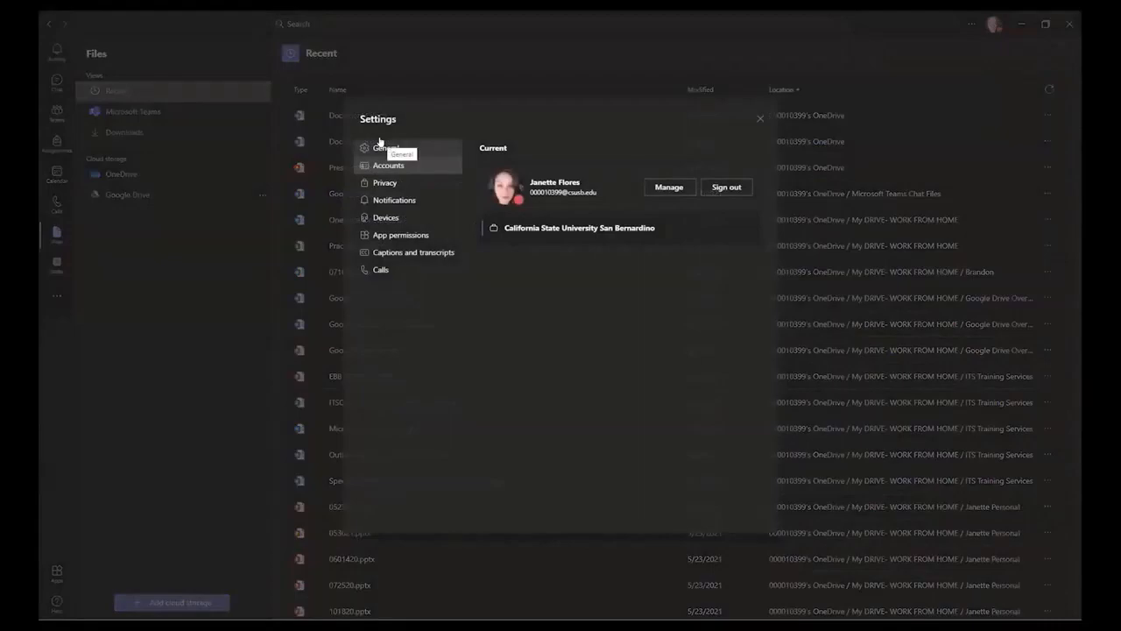
left_click(378, 147)
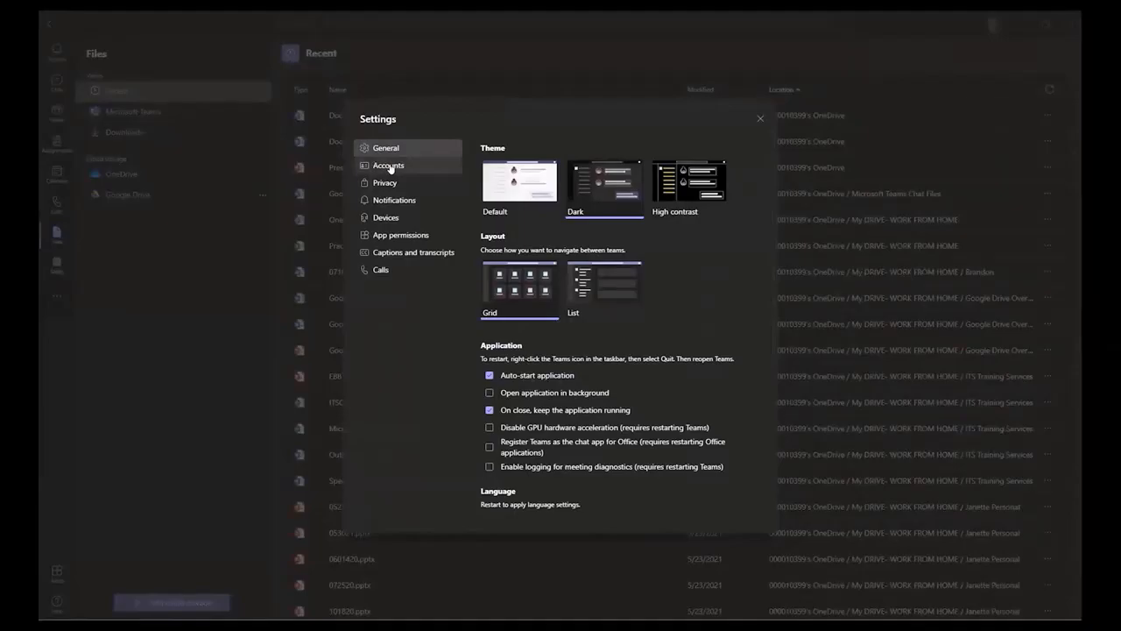
left_click(391, 167)
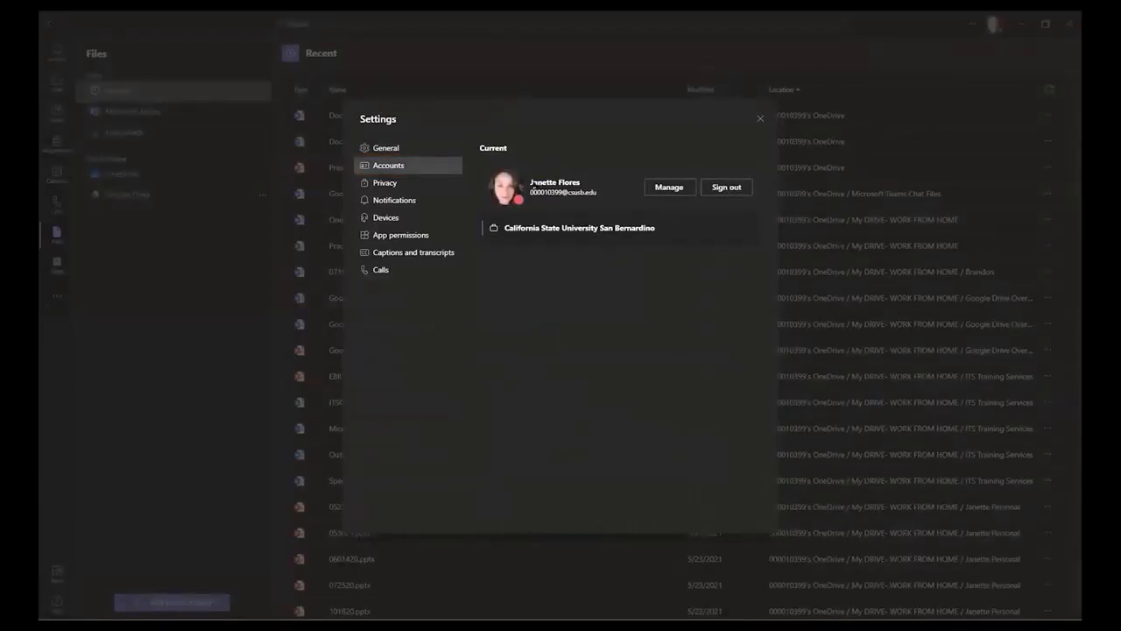
Review the Notifications, Devices, Captions and transcripts, and Calls settings pages
left_click(394, 200)
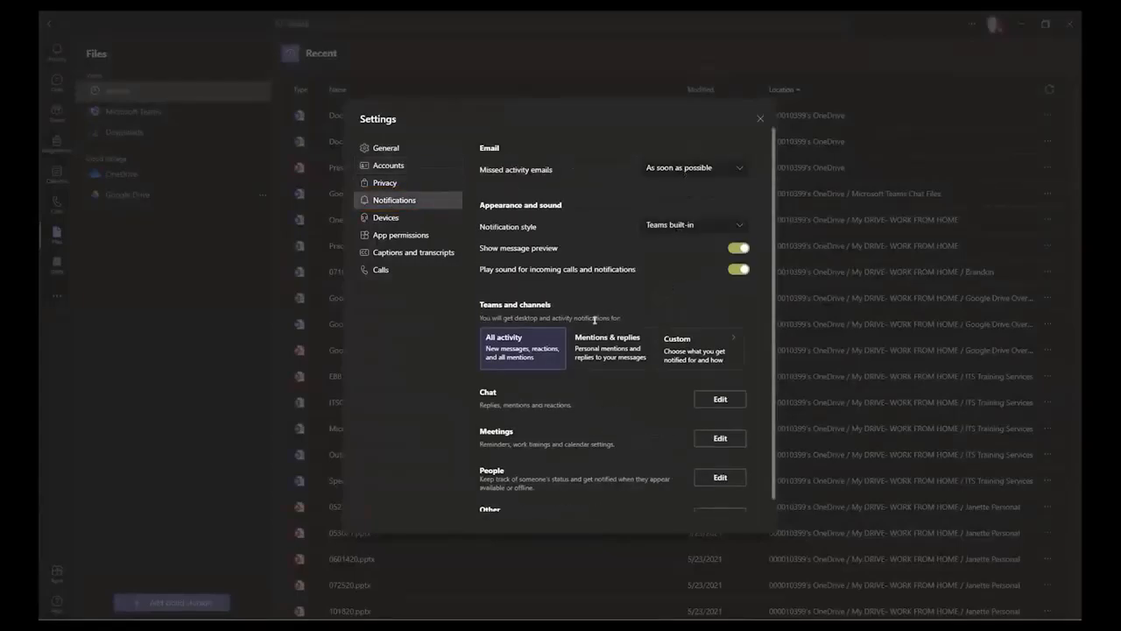
scroll(675, 377, "down", 1)
scroll(657, 364, "up", 1)
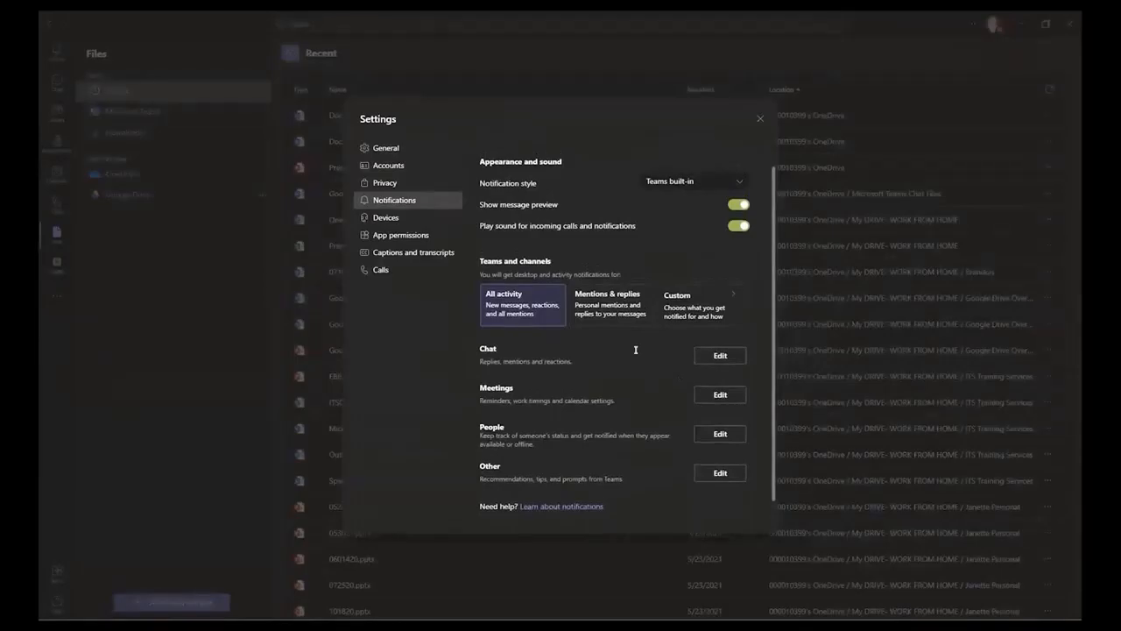
scroll(636, 349, "up", 1)
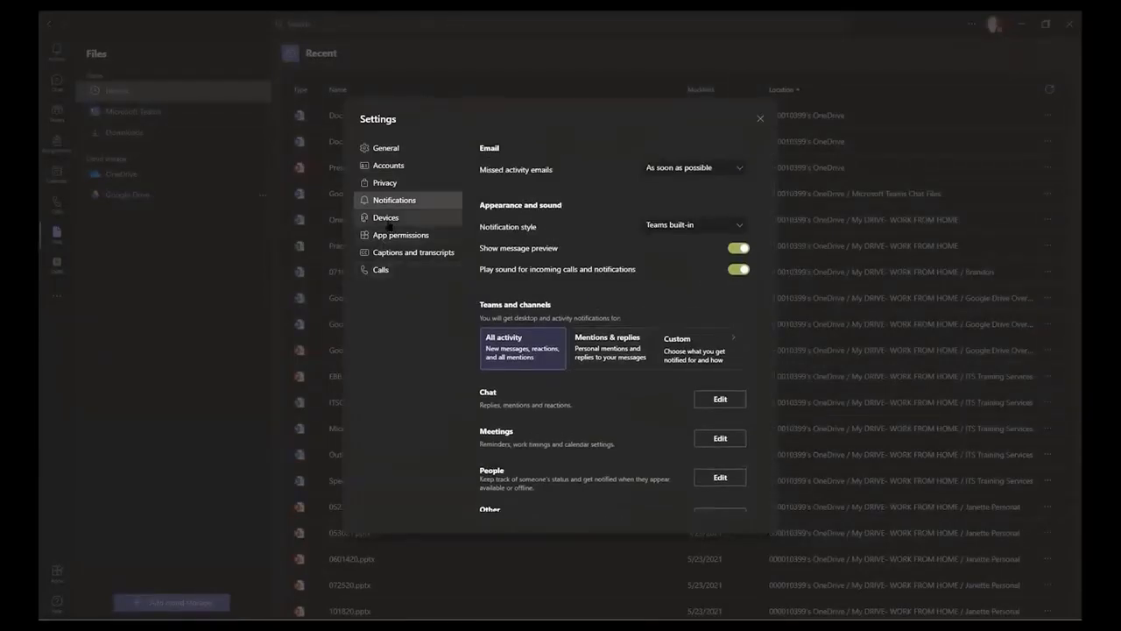
left_click(385, 217)
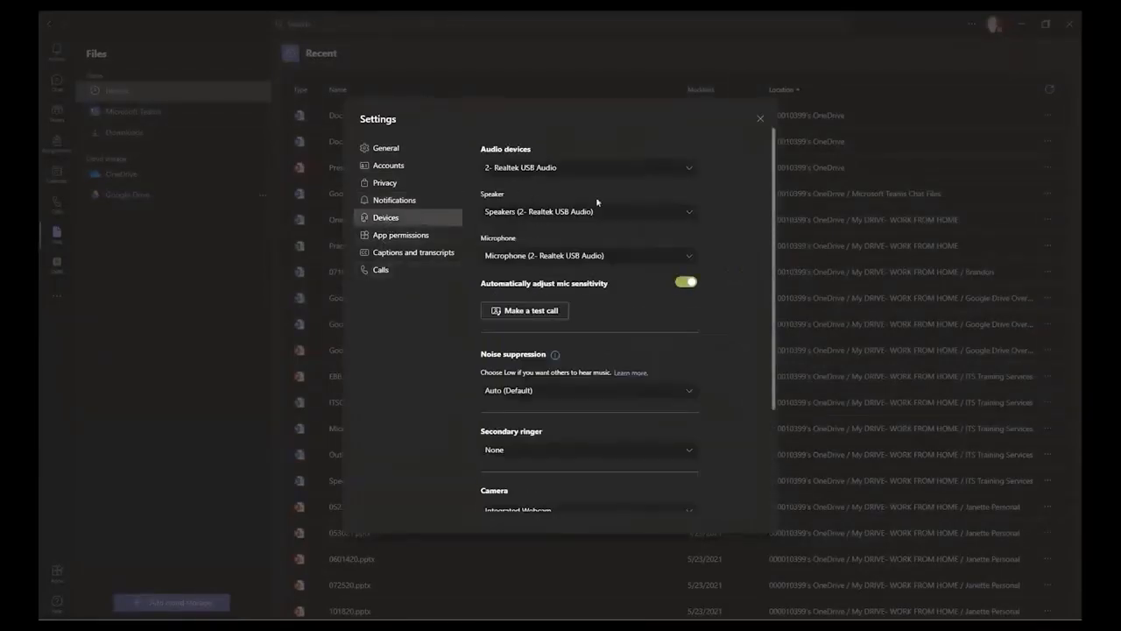
left_click(399, 254)
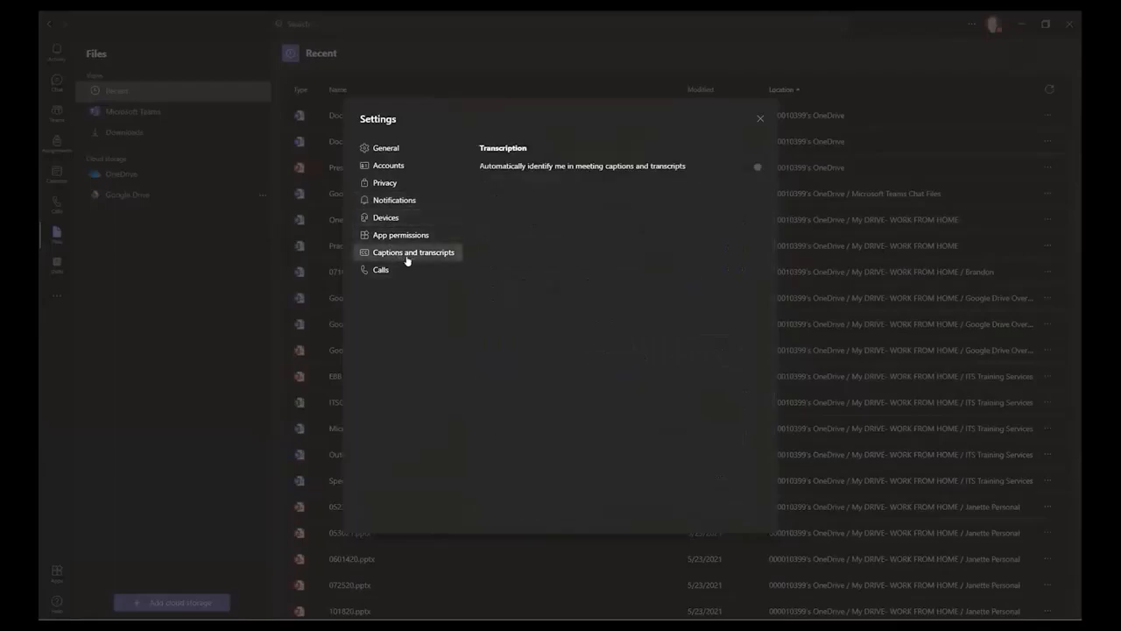
left_click(382, 273)
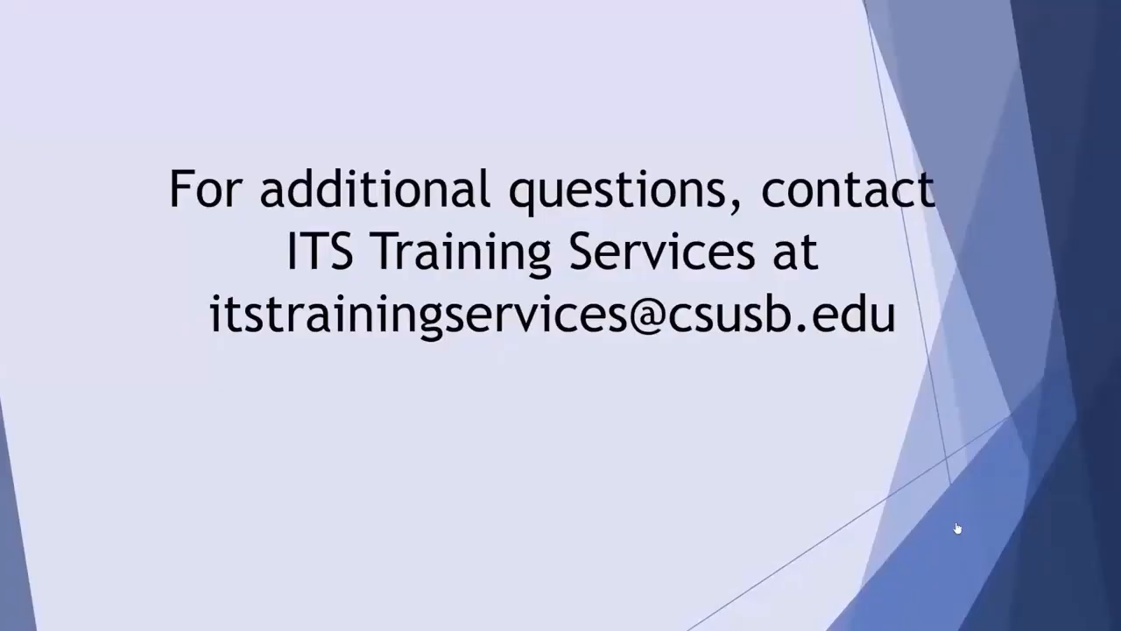